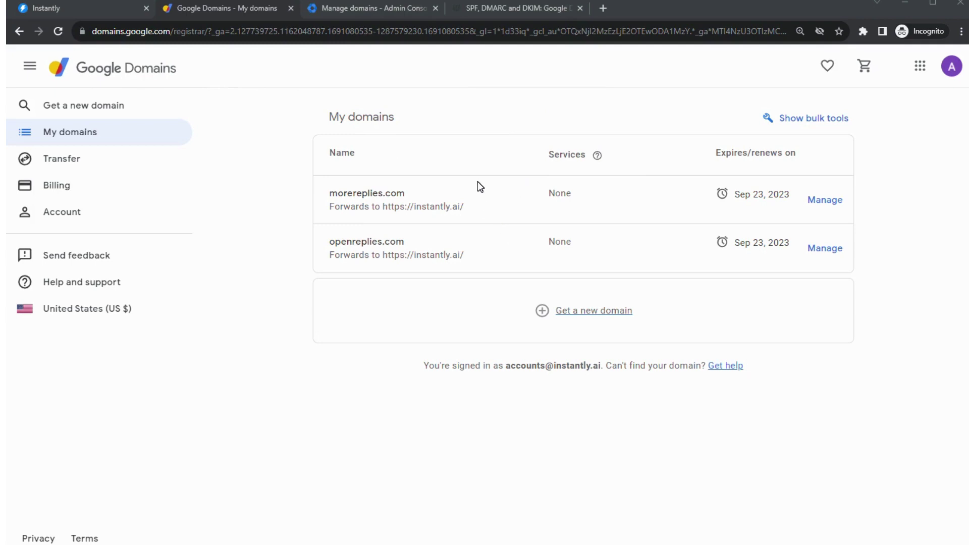
- Open the DNS settings for morereplies.com
click(366, 195)
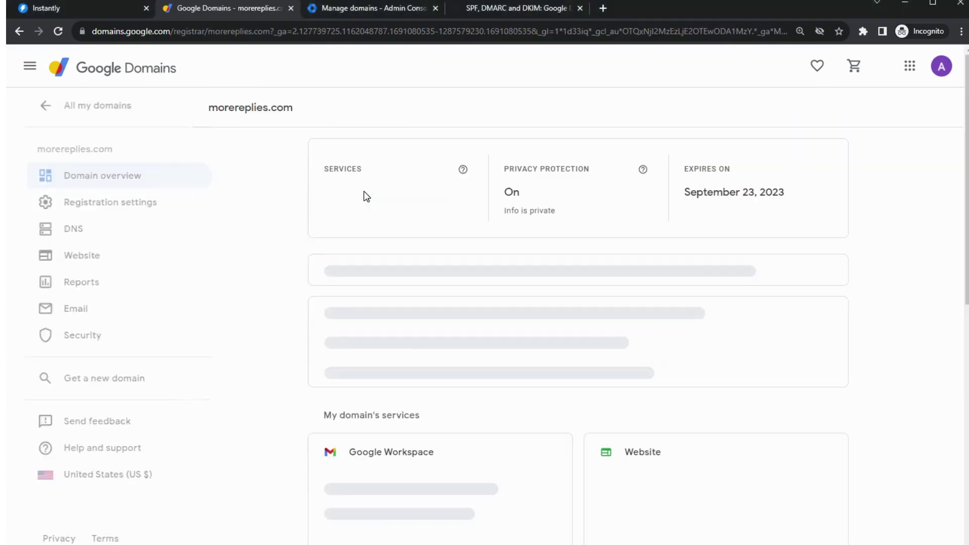
click(62, 228)
scroll(482, 262, down, 4)
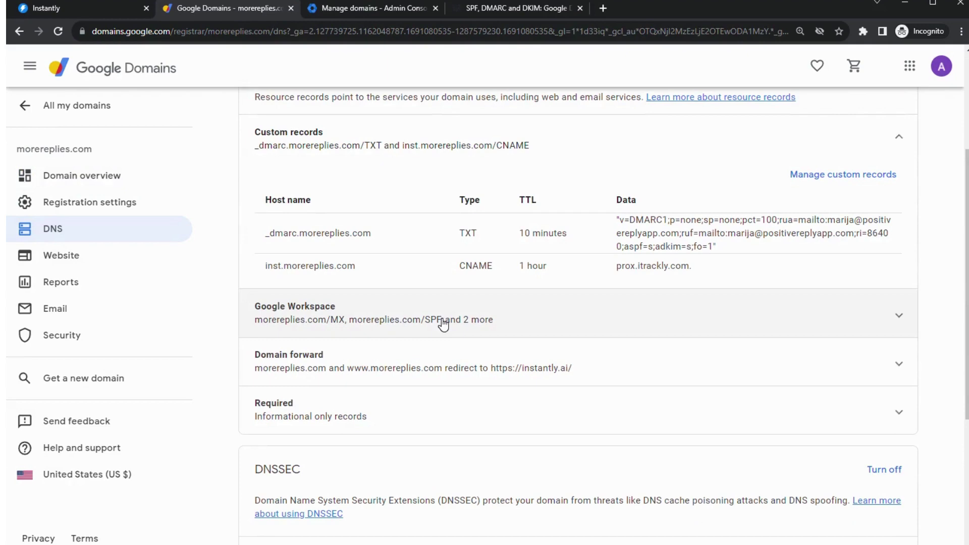
- Expand and look through morereplies.com's Google Workspace MX and SPF records, then reload the page
click(331, 310)
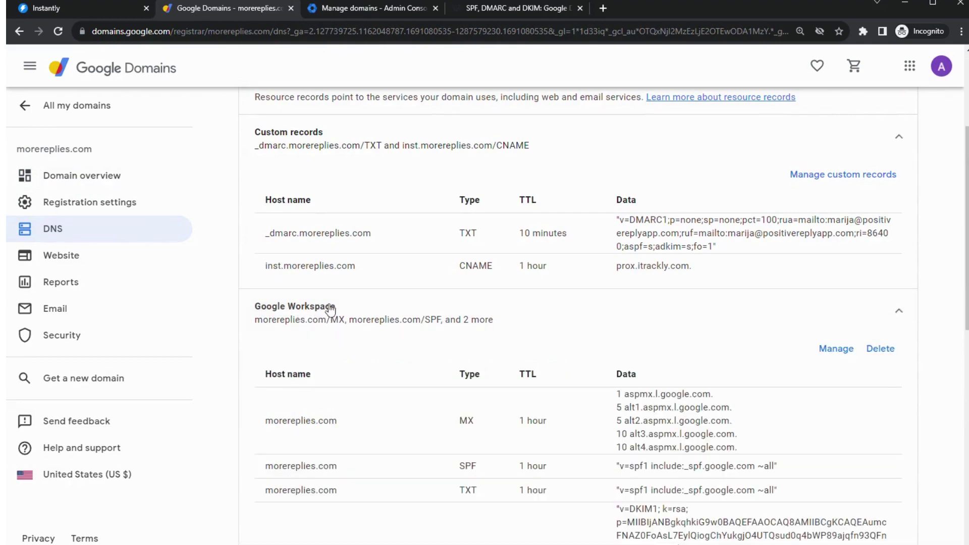
scroll(366, 323, down, 2)
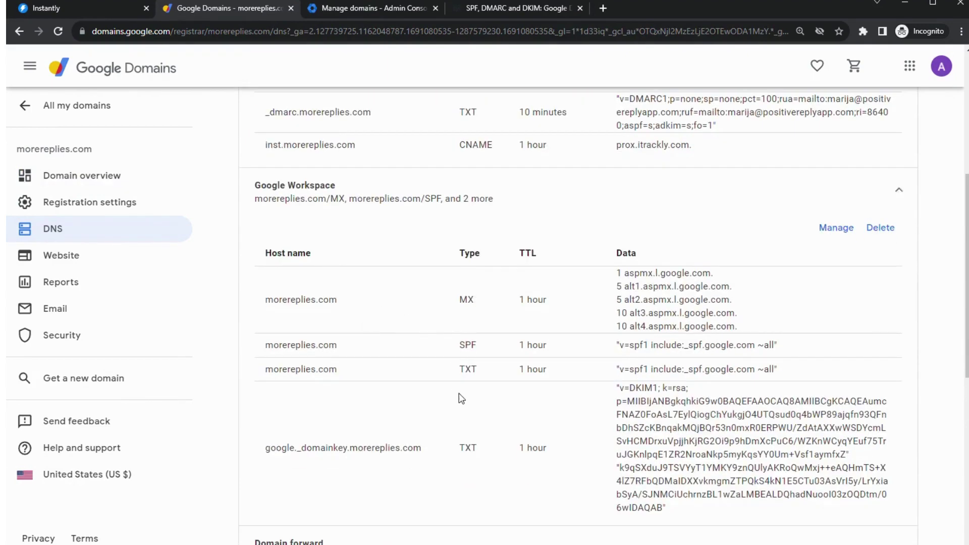
scroll(424, 472, down, 1)
scroll(525, 439, up, 4)
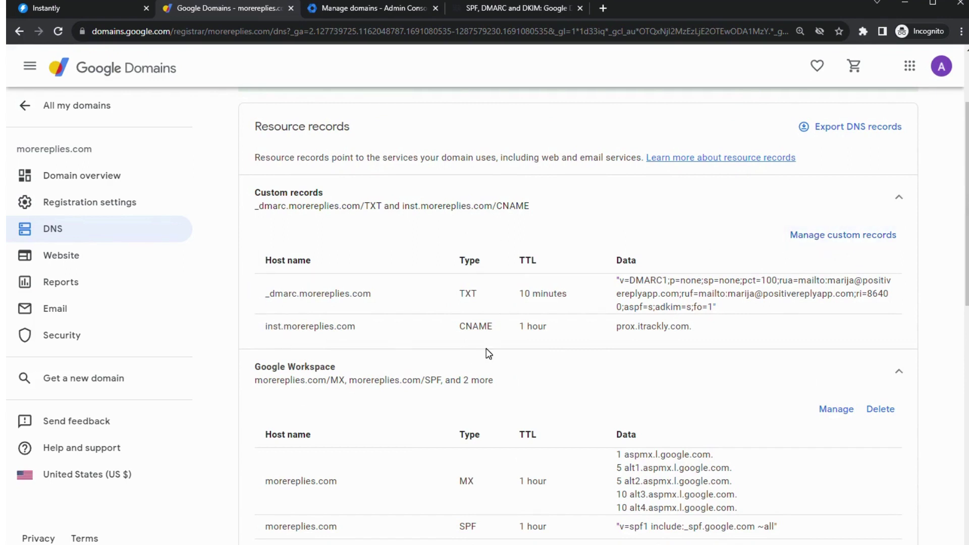
click(50, 232)
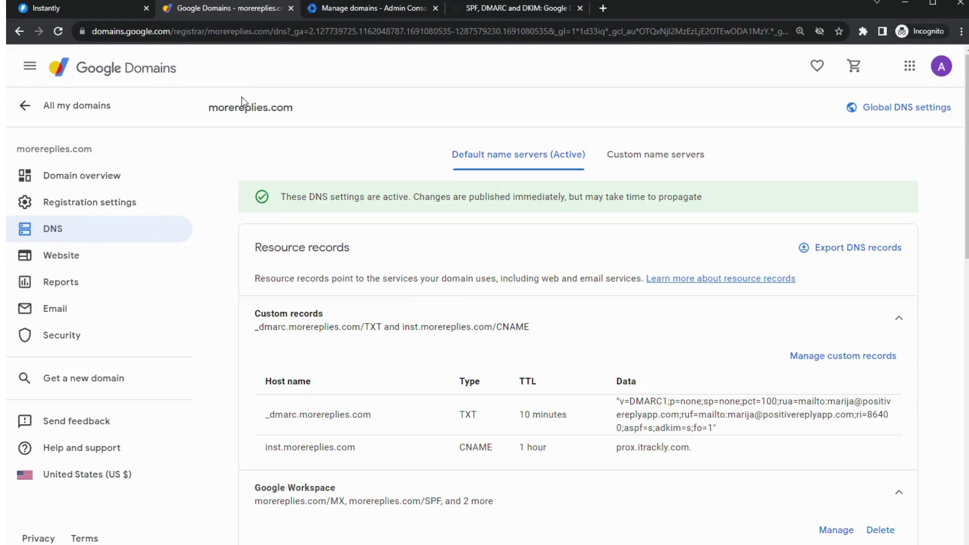
- Go from All my domains to the openreplies.com domain overview
click(374, 7)
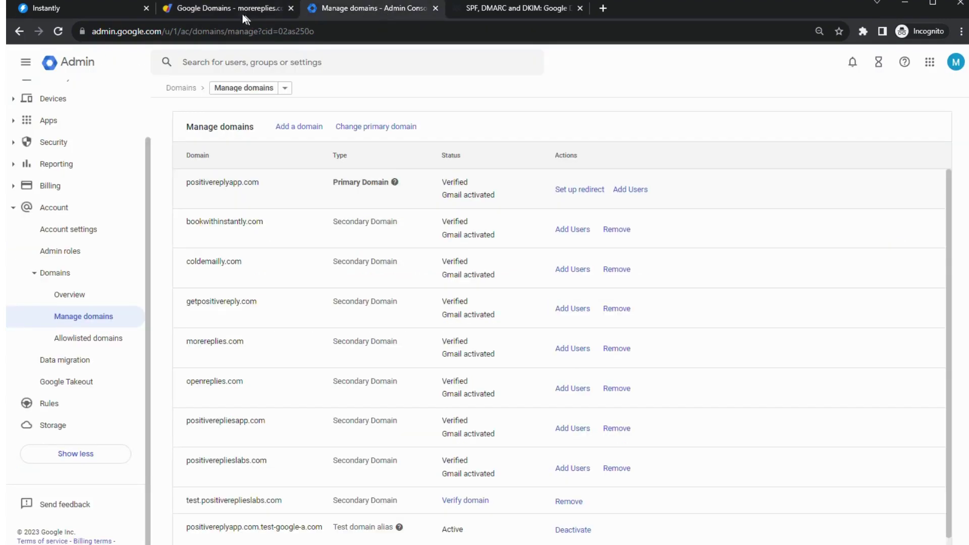
click(218, 9)
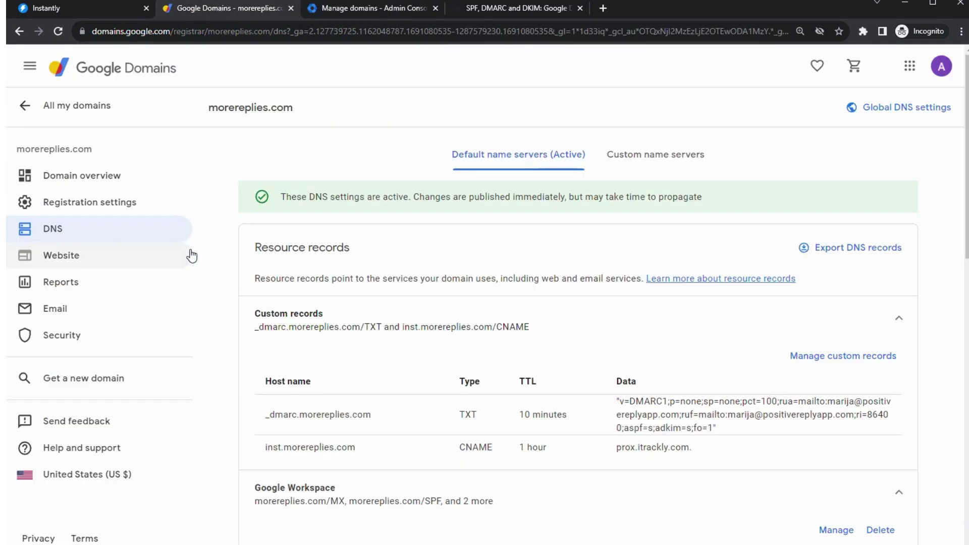
click(167, 106)
click(354, 246)
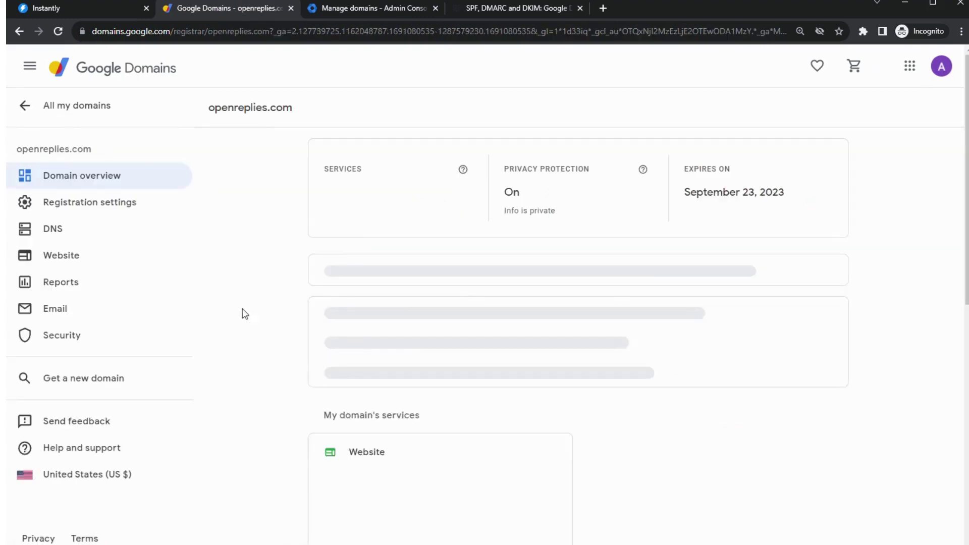
scroll(336, 270, down, 3)
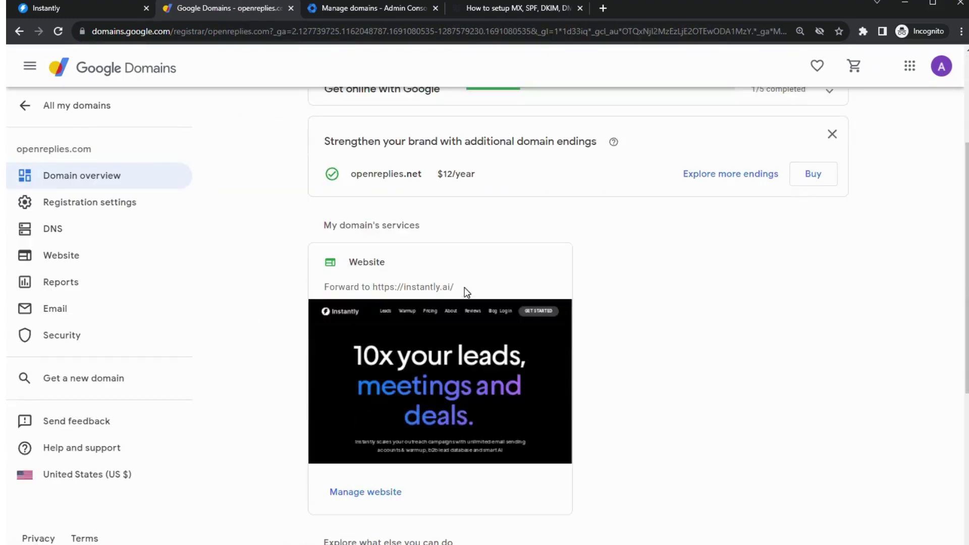
scroll(253, 277, up, 1)
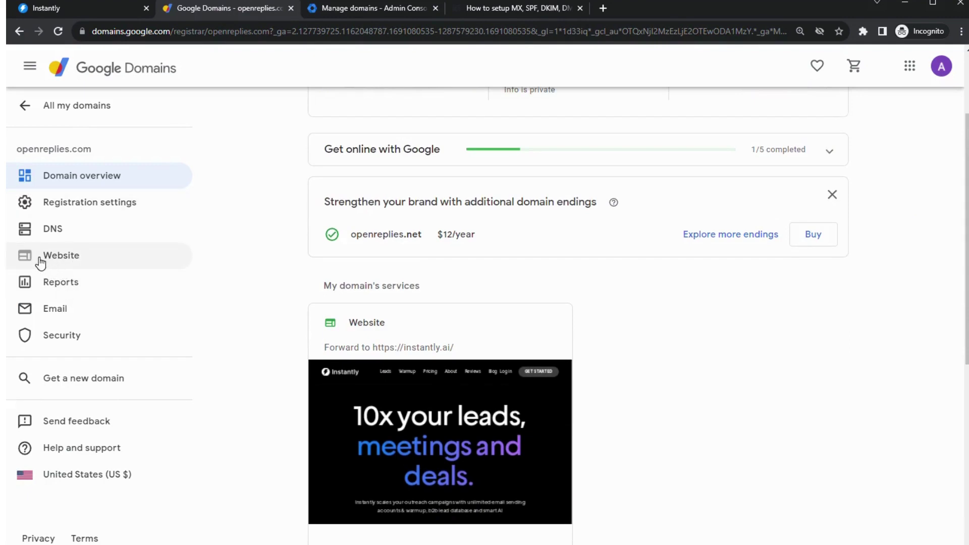
- Stop forwarding openreplies.com to instantly.ai and open its empty DNS settings
click(79, 263)
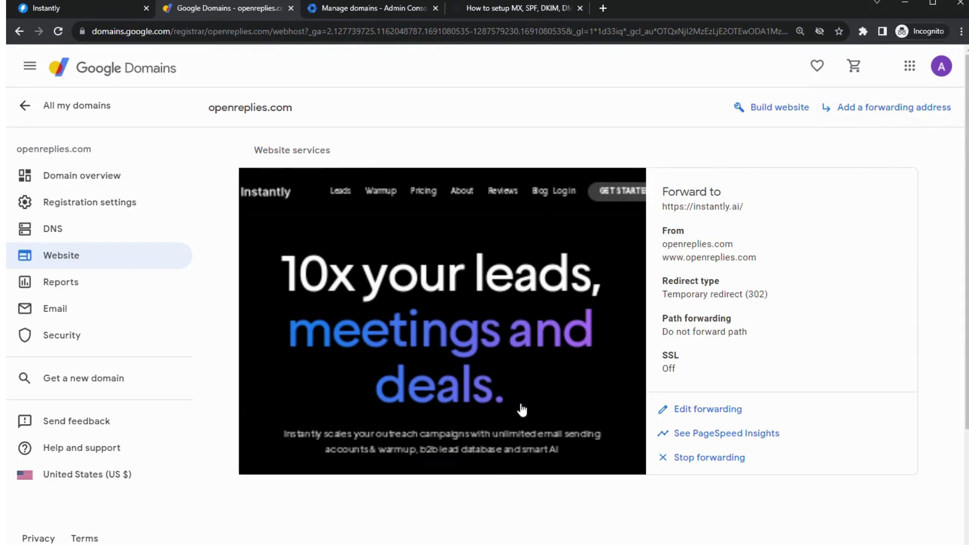
click(707, 458)
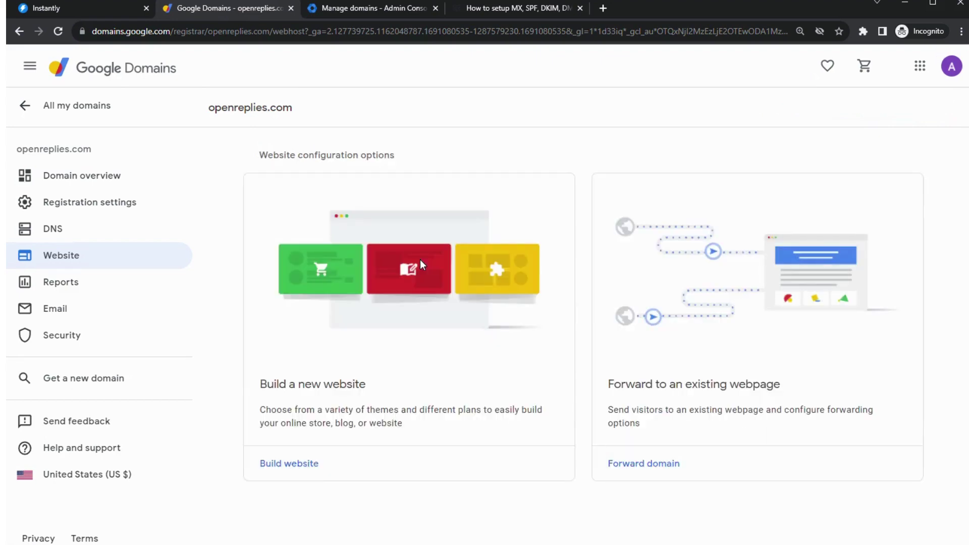
click(84, 242)
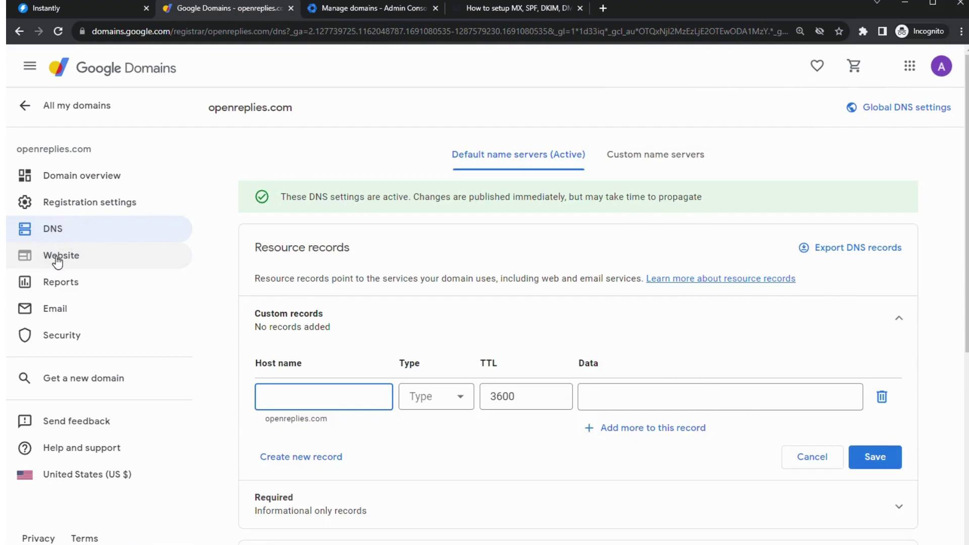
- Start forwarding openreplies.com to an existing webpage and focus the Website URL field
click(65, 254)
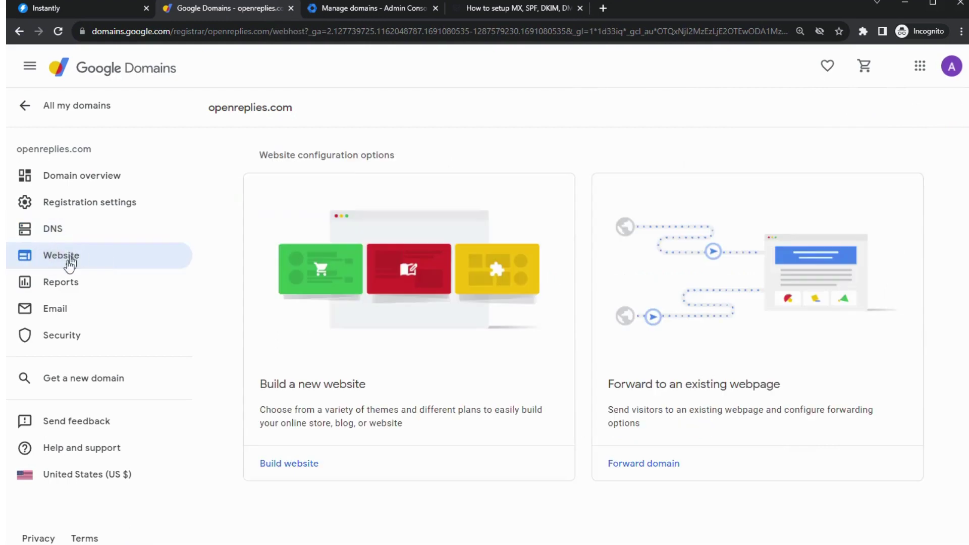
click(647, 464)
click(444, 408)
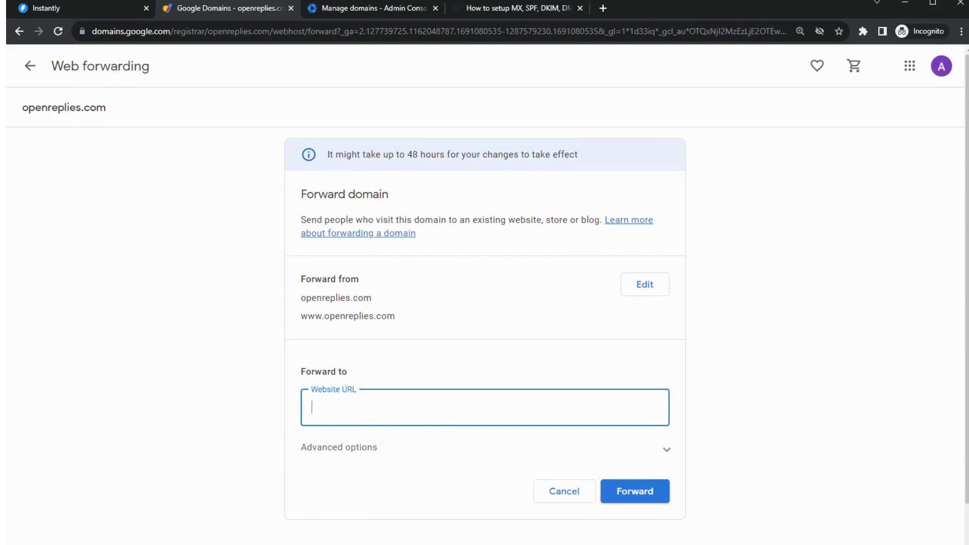
drag(300, 298, 372, 297)
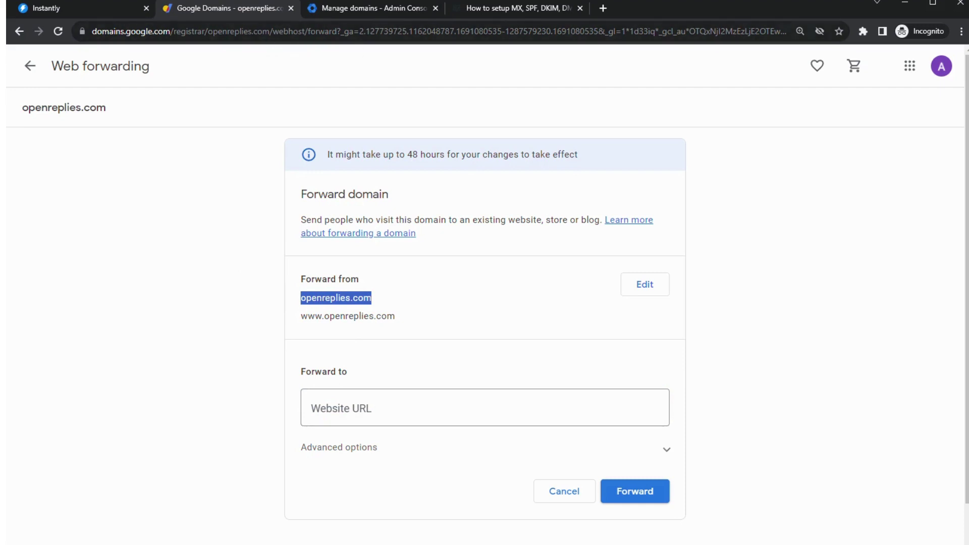
click(411, 417)
- Load instantly.ai in a new tab and copy its address
click(602, 8)
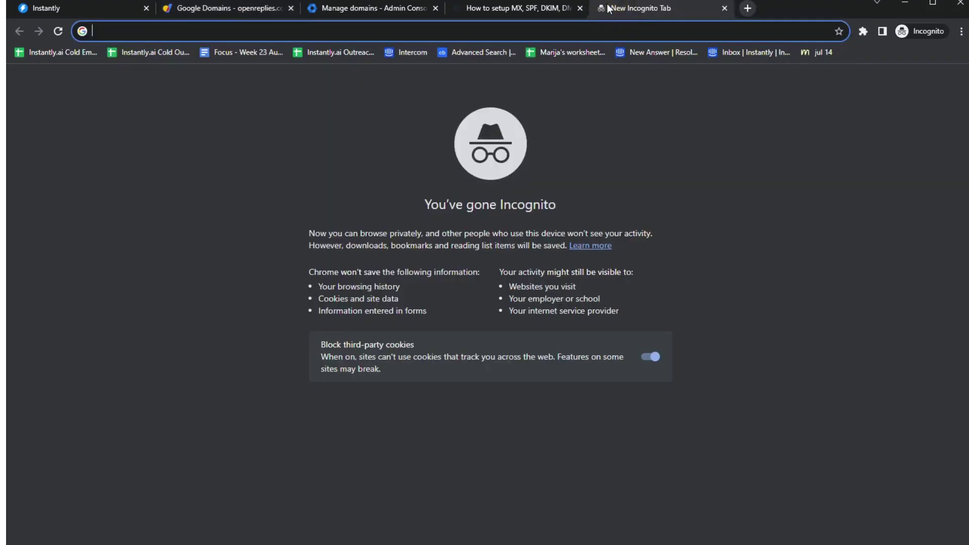
text(inst)
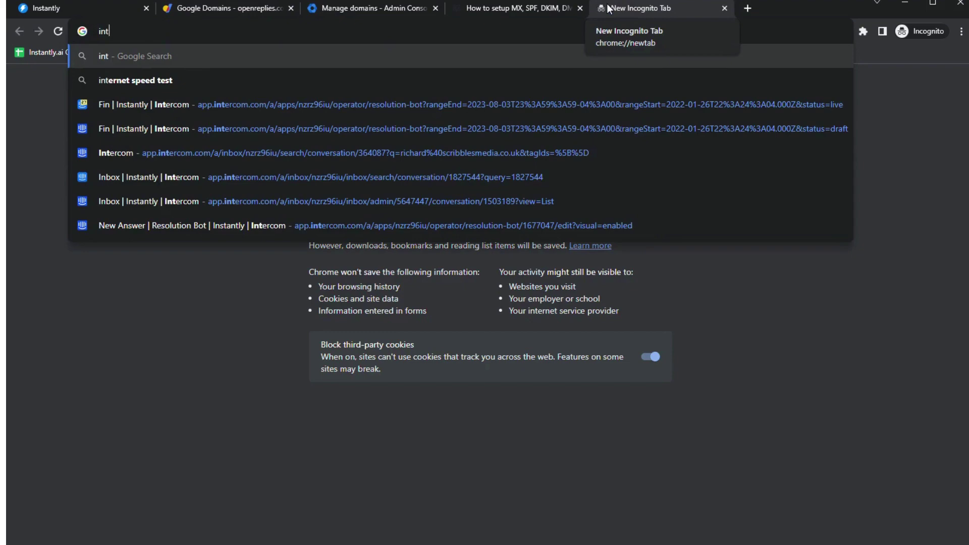
text(a)
key(BackSpace)
key(BackSpace)
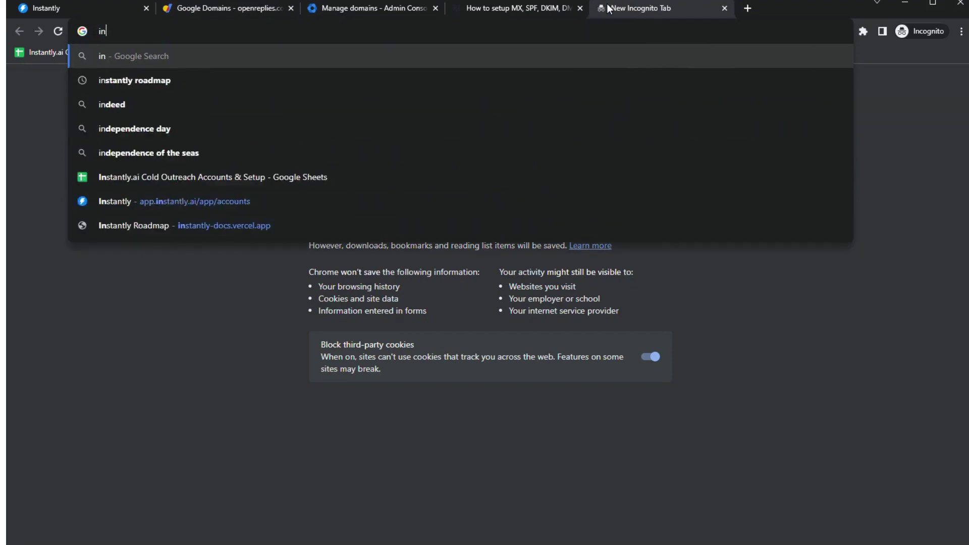
text(stantly.ai)
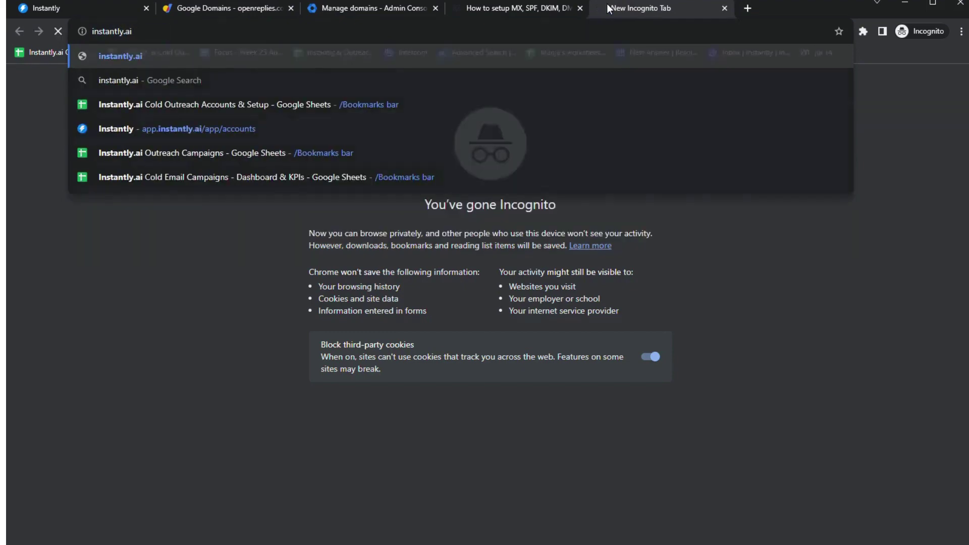
key(Return)
click(137, 31)
key(ctrl+c)
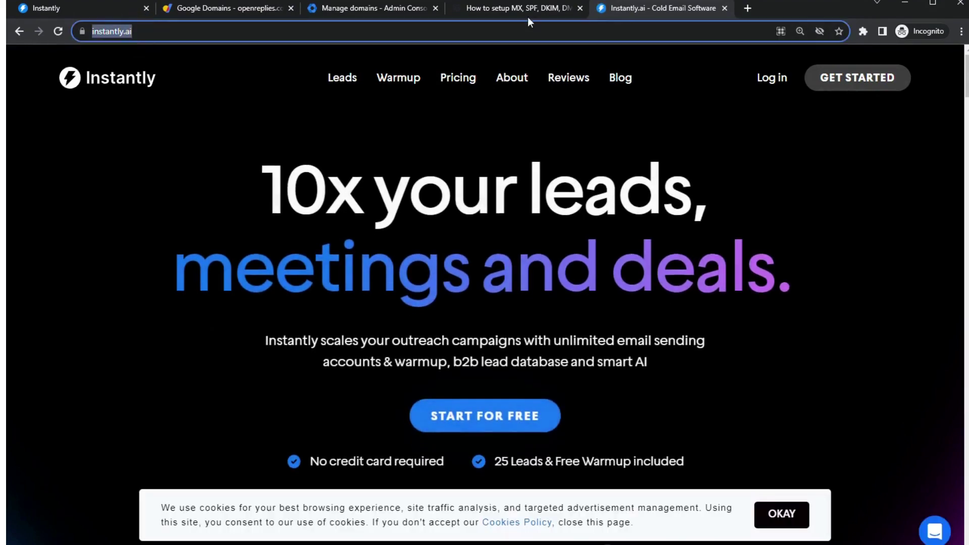
click(376, 9)
click(227, 8)
key(ctrl+v)
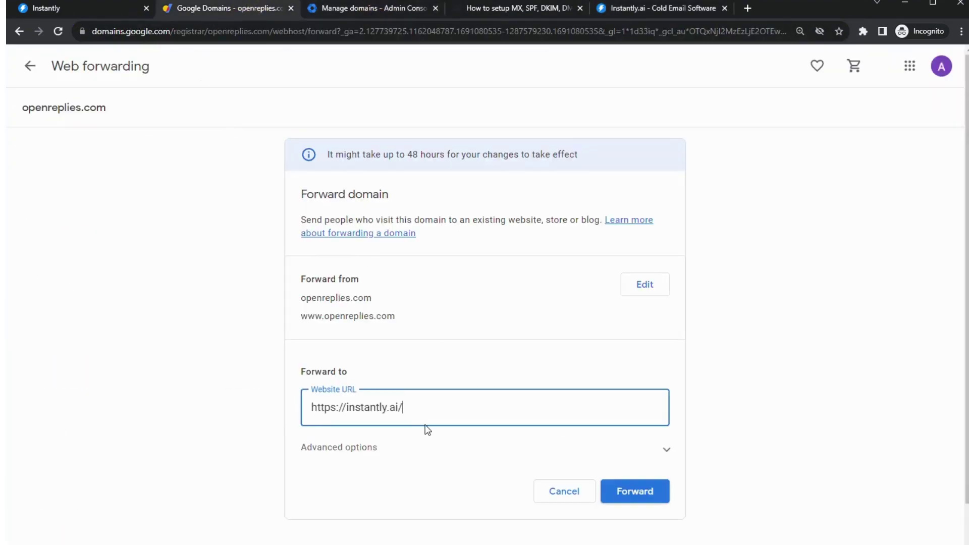
click(633, 494)
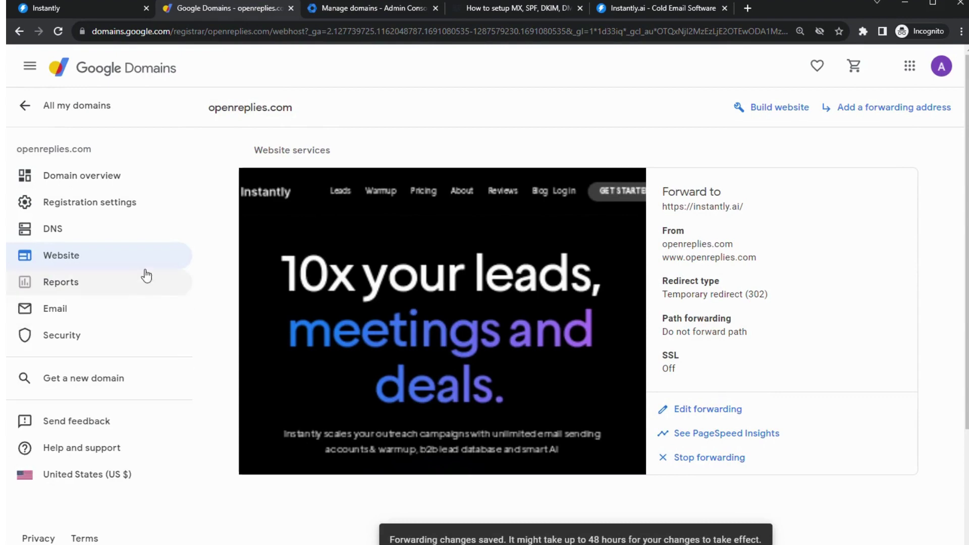
- Open openreplies.com's DNS settings and copy the domain name for the Admin console
click(76, 232)
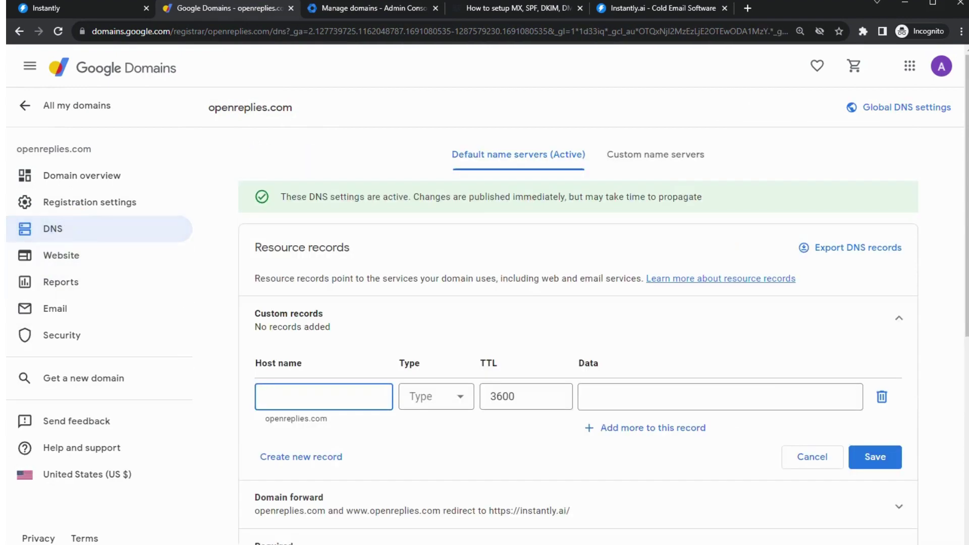
drag(208, 108, 313, 108)
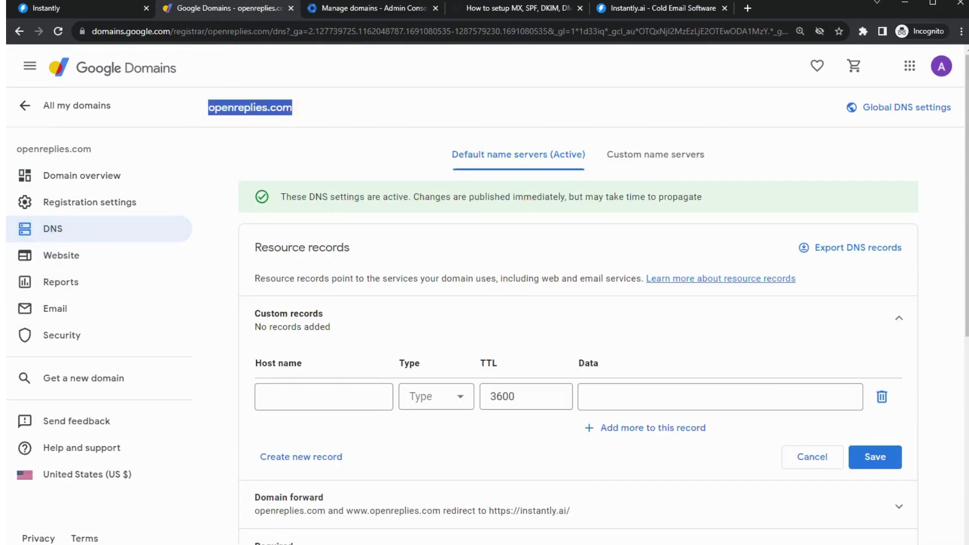
click(363, 10)
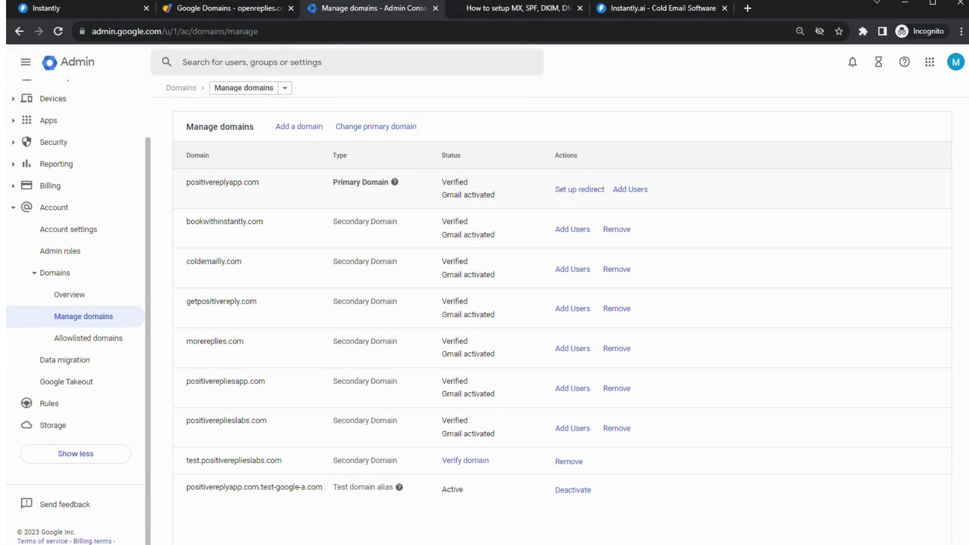
- Search the admin settings for 'dom' and open the Manage domains list
click(182, 62)
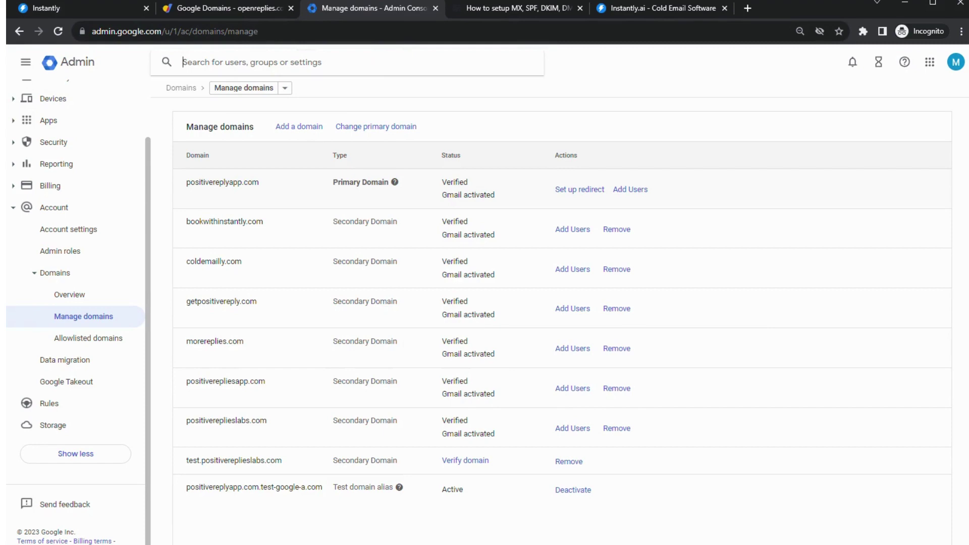
text(dom)
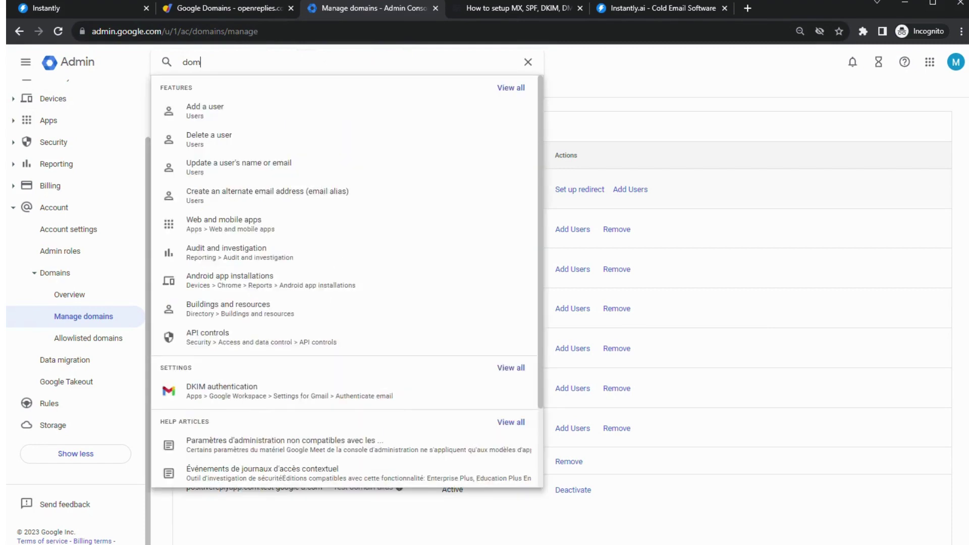
click(216, 111)
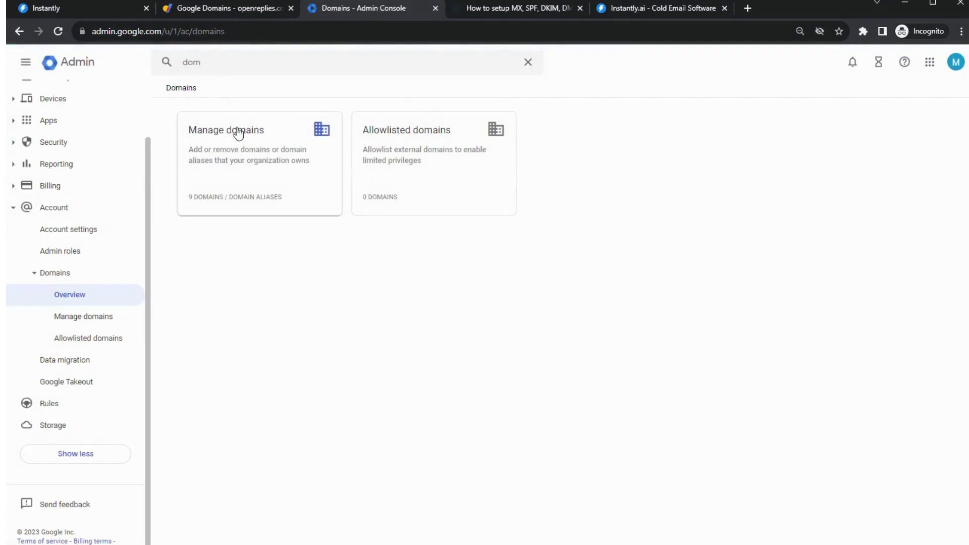
click(239, 131)
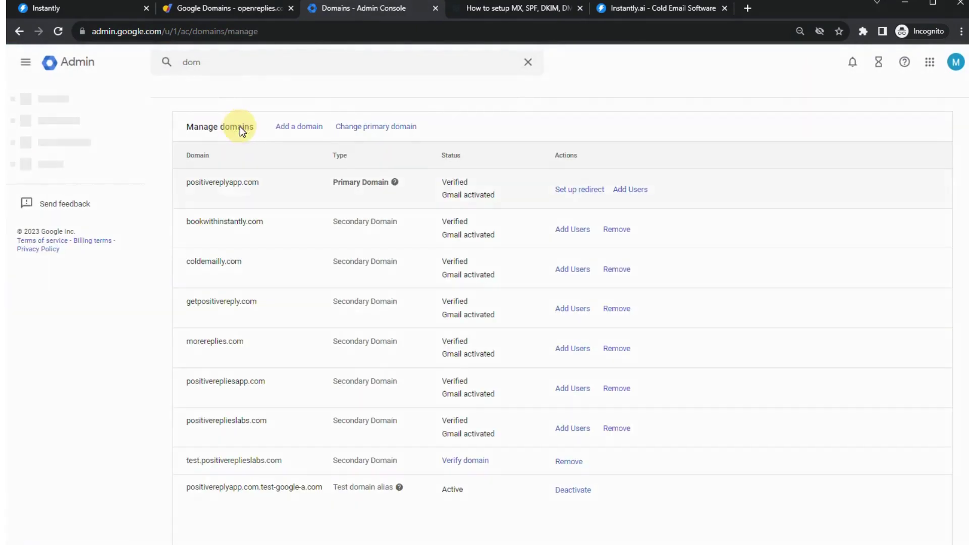
- Add openreplies.com as a secondary domain and start its verification
click(302, 130)
click(211, 147)
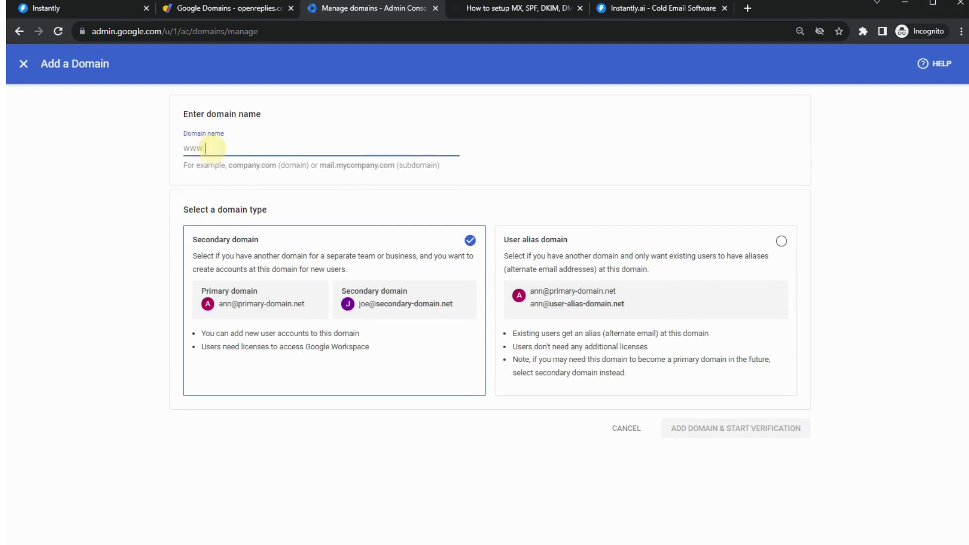
click(191, 11)
key(ctrl+c)
click(322, 13)
key(ctrl+v)
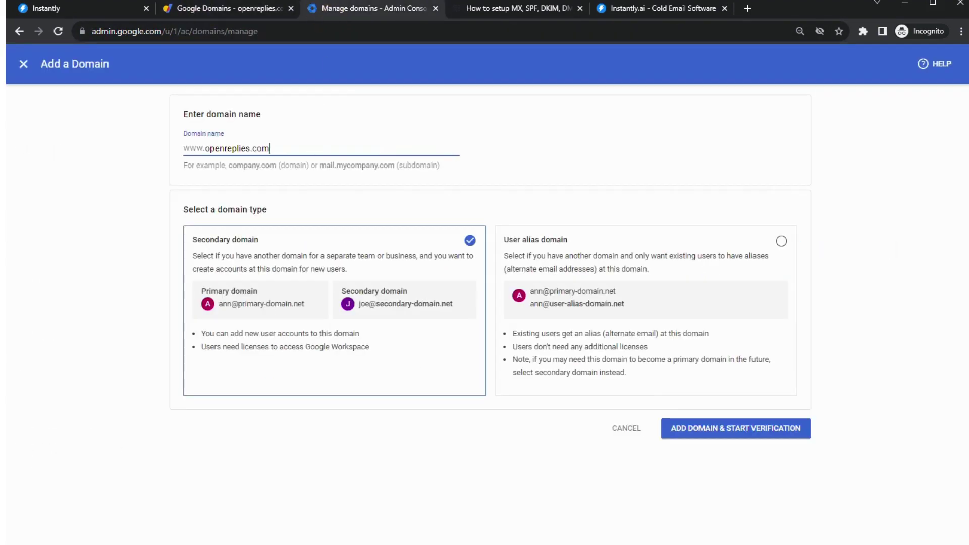
click(217, 273)
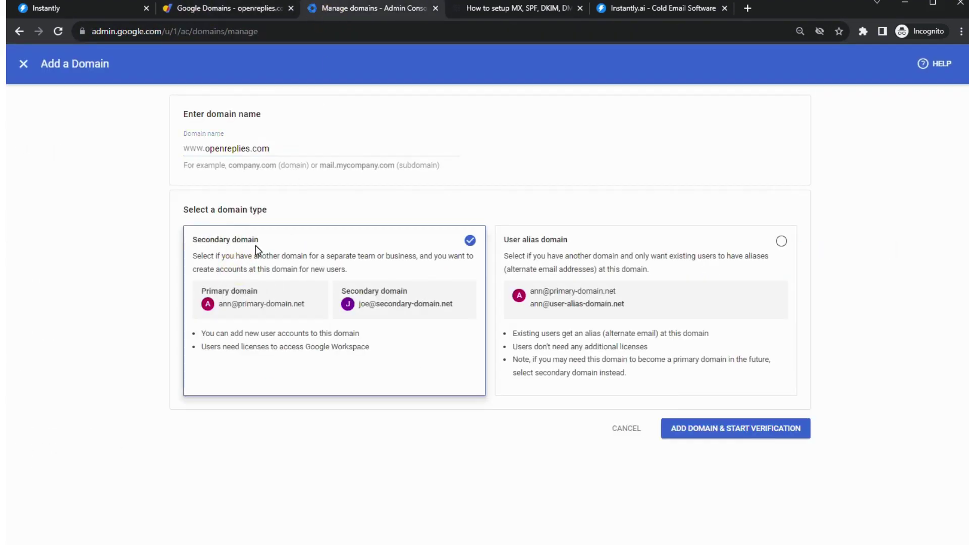
click(709, 439)
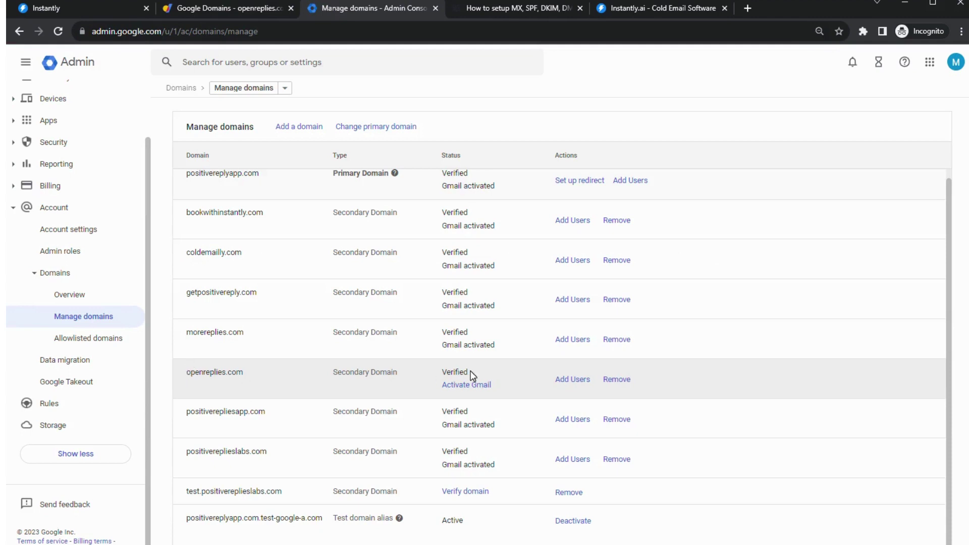
- Begin Gmail activation for openreplies.com, keeping the Set up MX record option
drag(473, 376, 183, 368)
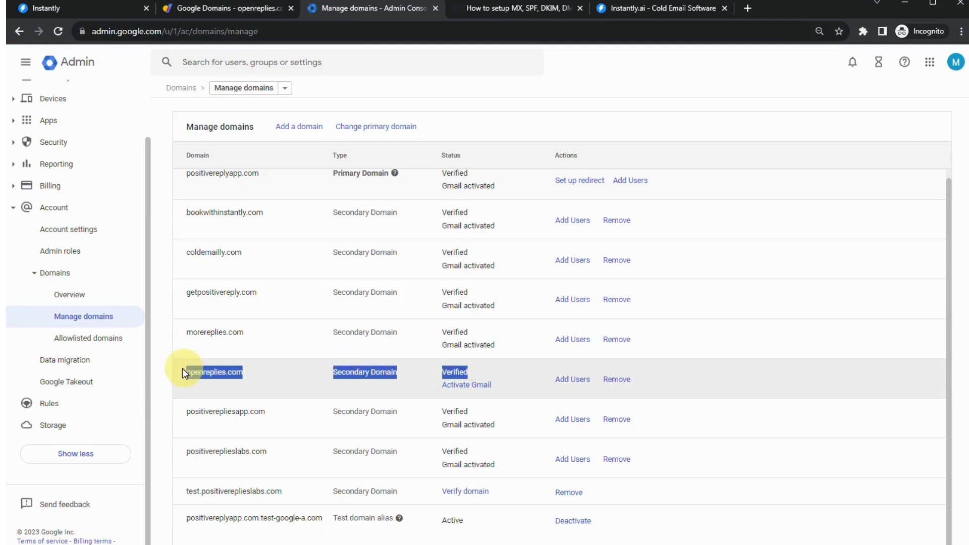
click(168, 8)
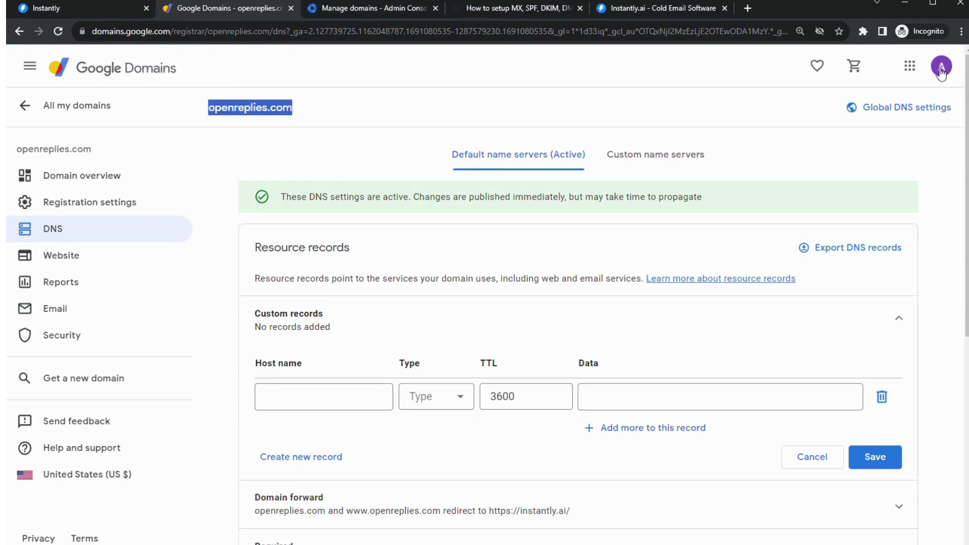
click(335, 10)
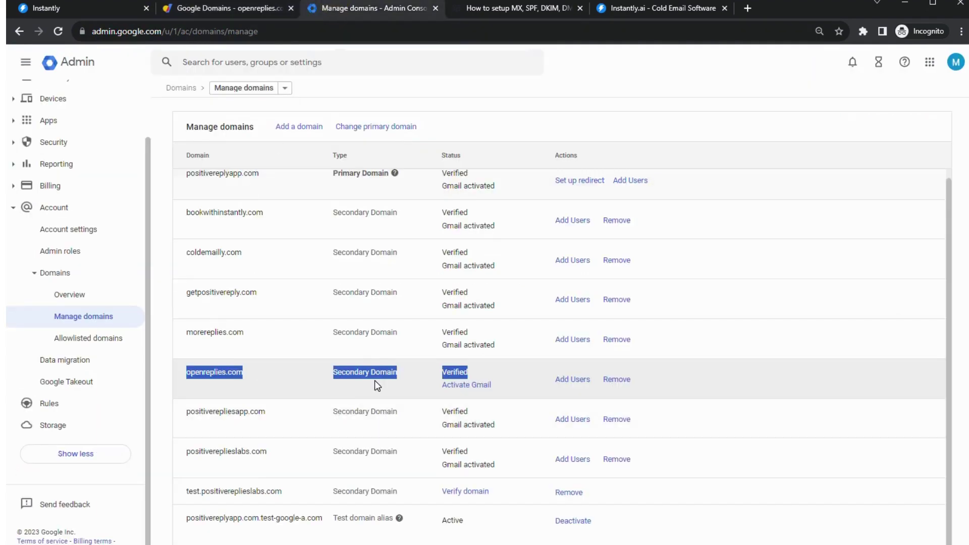
click(457, 387)
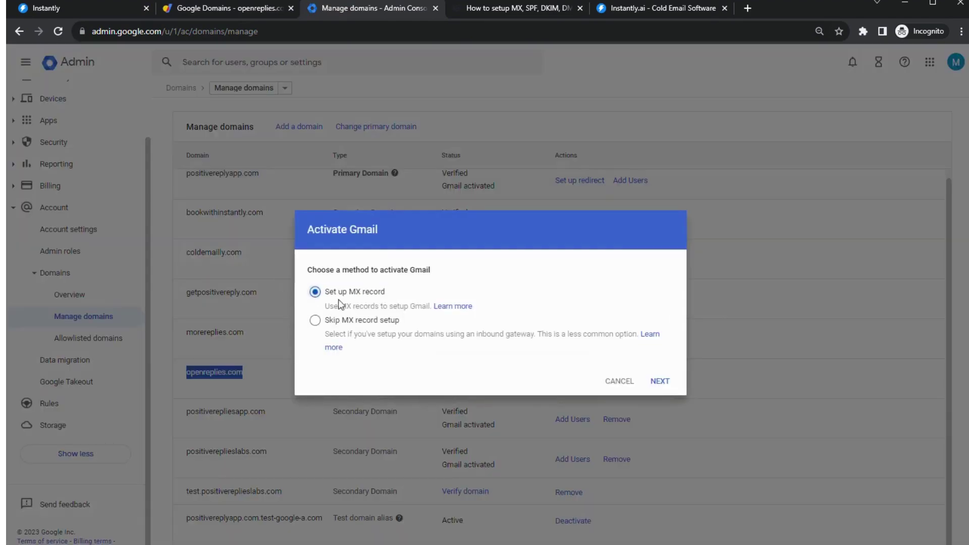
click(660, 381)
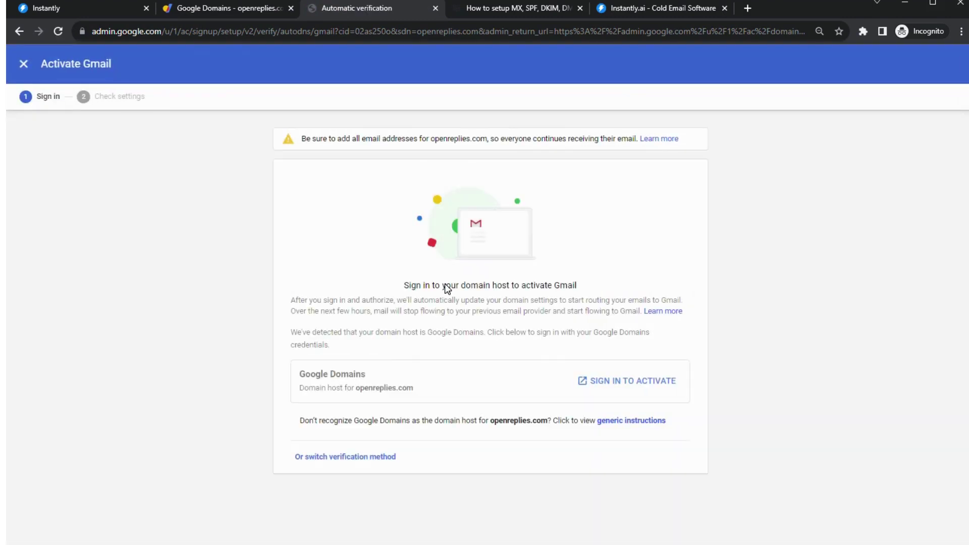
- Sign in to the domain host, review the records and approve connecting openreplies.com to Google Workspace
click(650, 385)
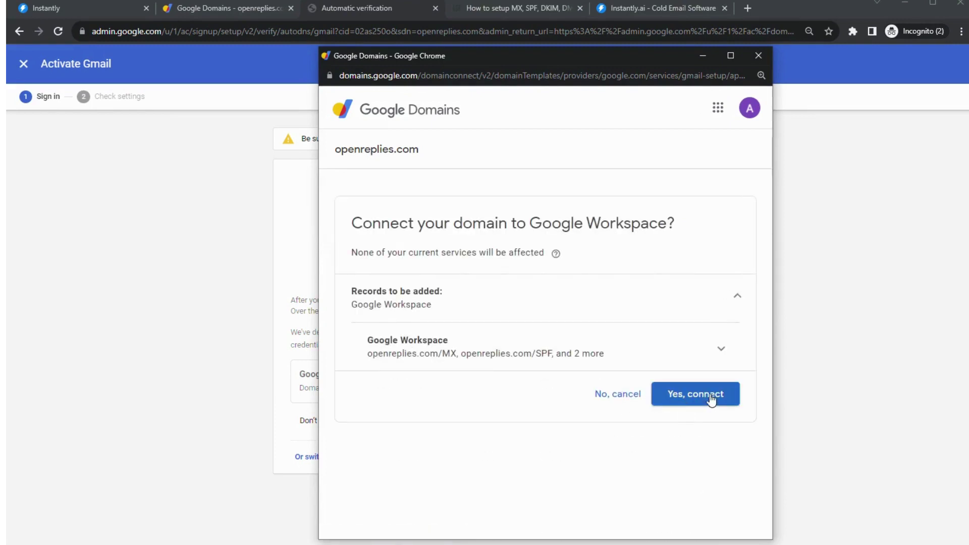
click(720, 349)
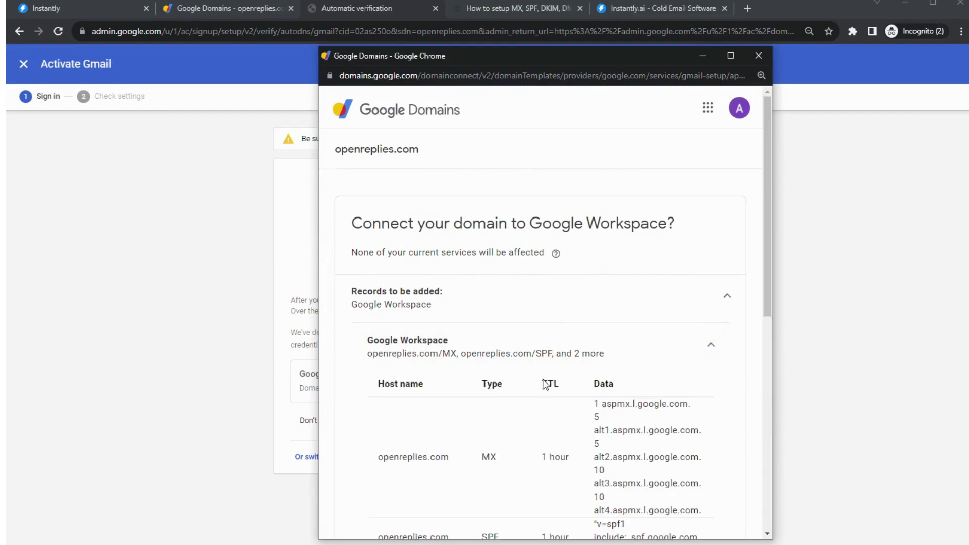
scroll(546, 383, down, 3)
scroll(700, 502, down, 5)
scroll(699, 502, up, 6)
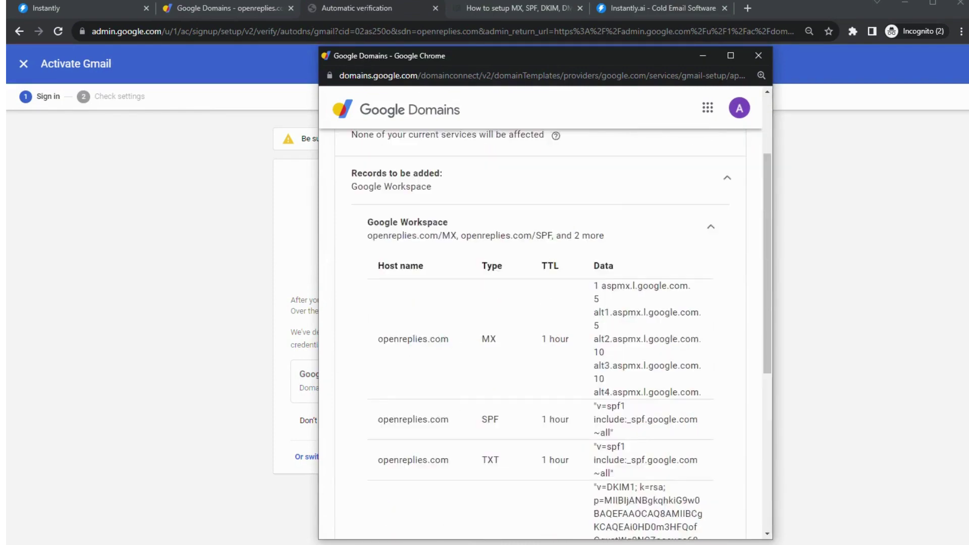
scroll(700, 502, down, 6)
click(700, 502)
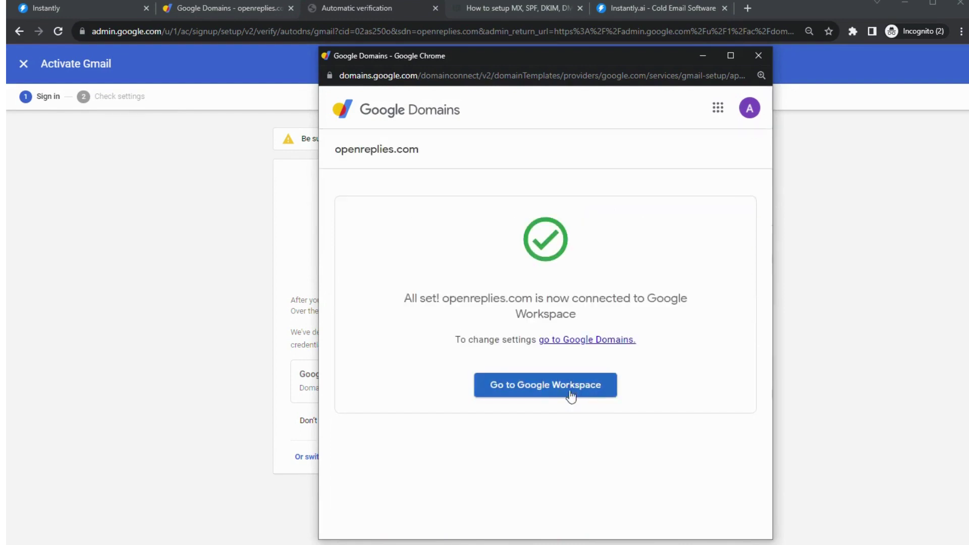
click(519, 392)
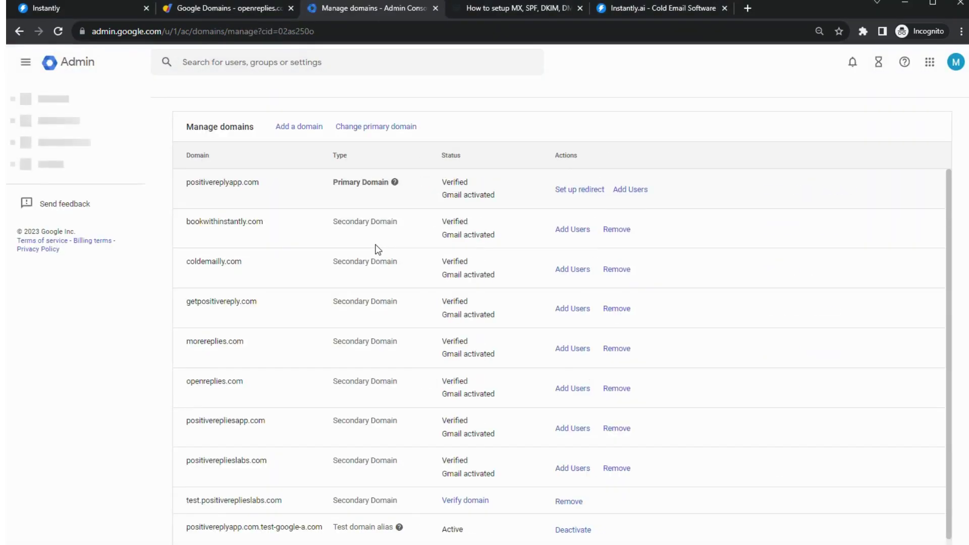
click(183, 10)
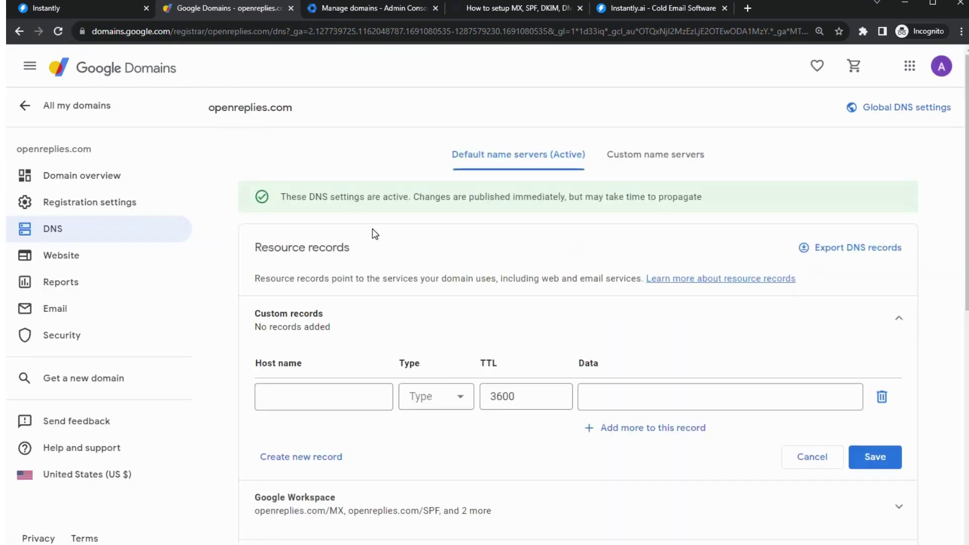
- Expand openreplies.com's Google Workspace records to check the MX, SPF and google._domainkey DKIM entries
scroll(374, 233, down, 7)
scroll(376, 247, up, 6)
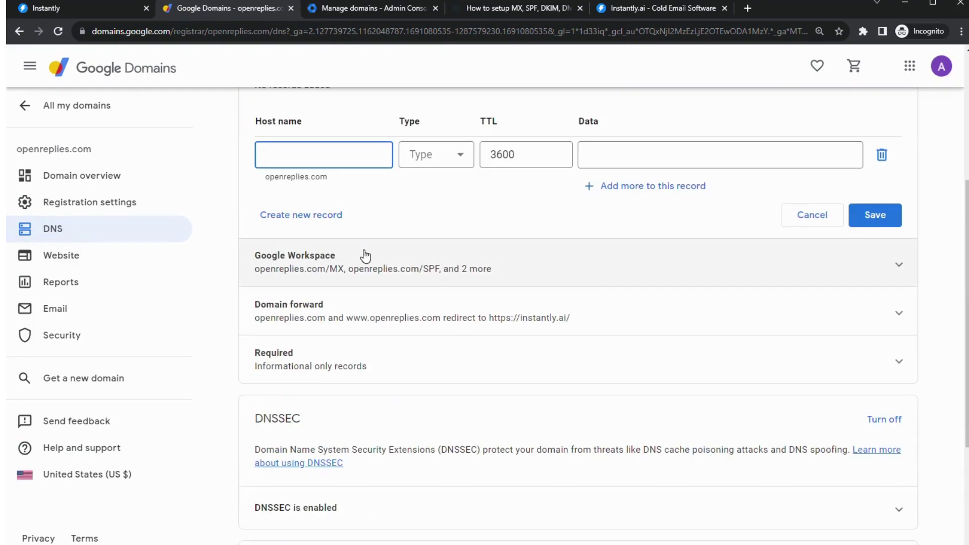
click(441, 267)
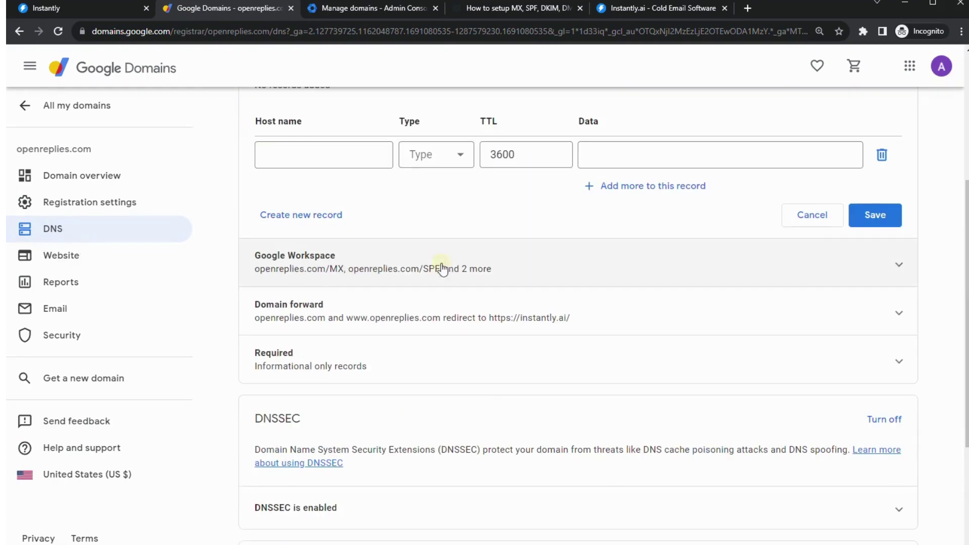
scroll(439, 273, down, 2)
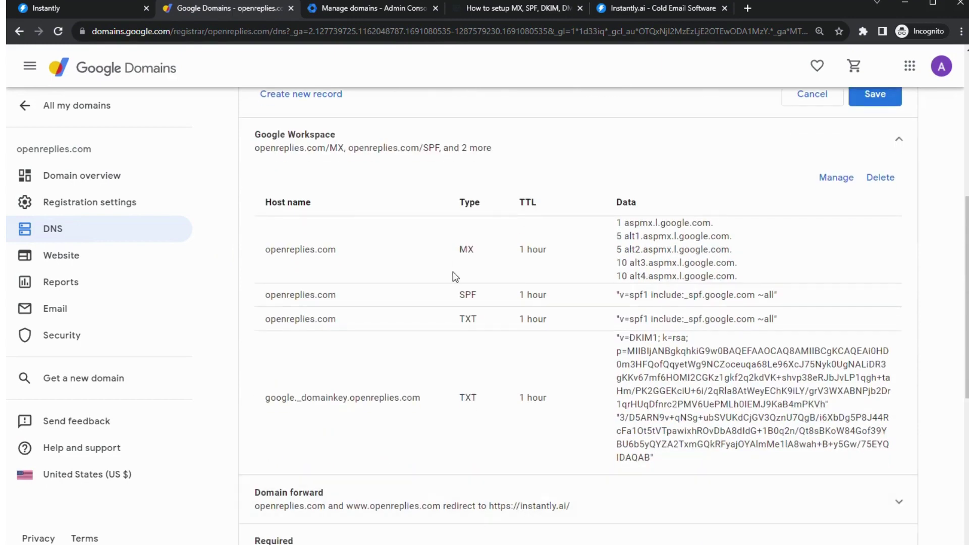
scroll(439, 293, up, 4)
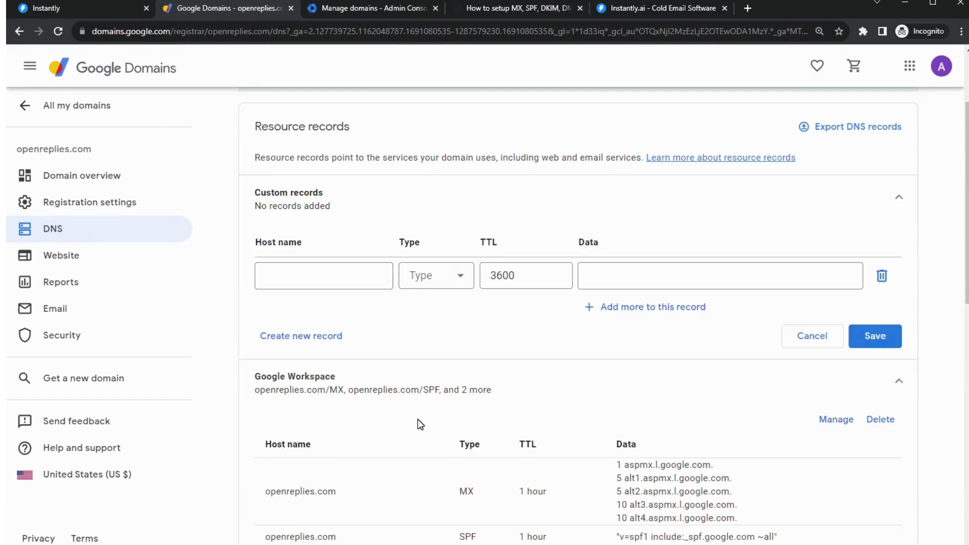
scroll(417, 419, down, 5)
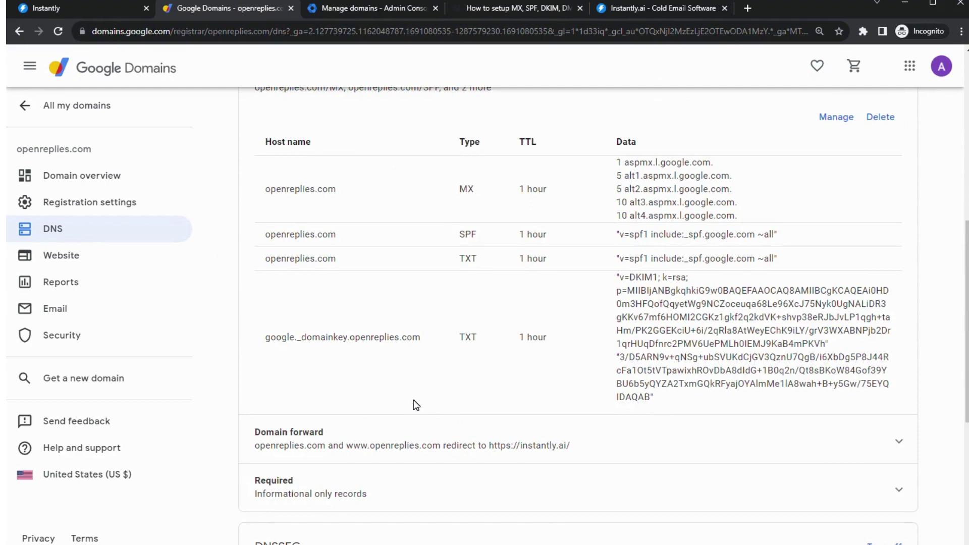
scroll(414, 403, up, 5)
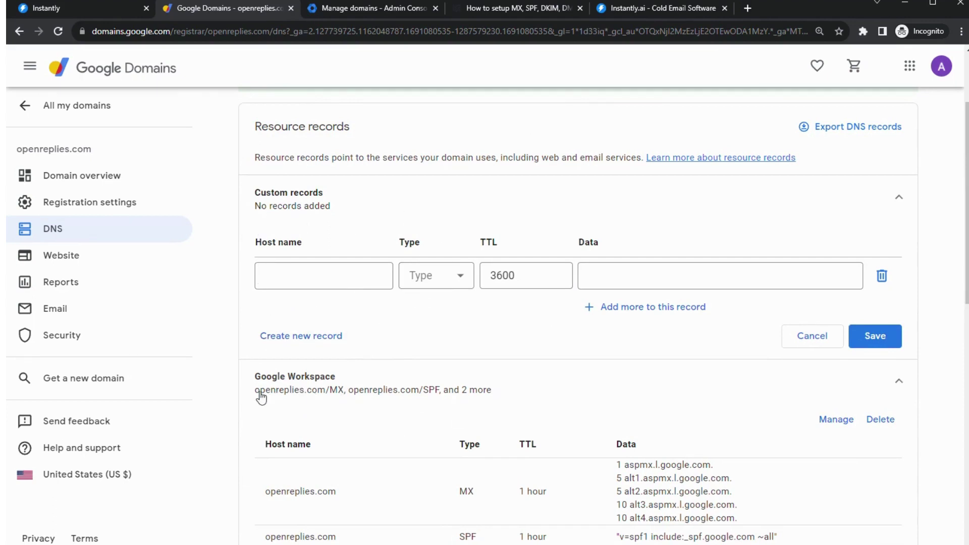
- Draft a custom TXT record with host name _dmarc, leaving its data field ready for input
click(372, 265)
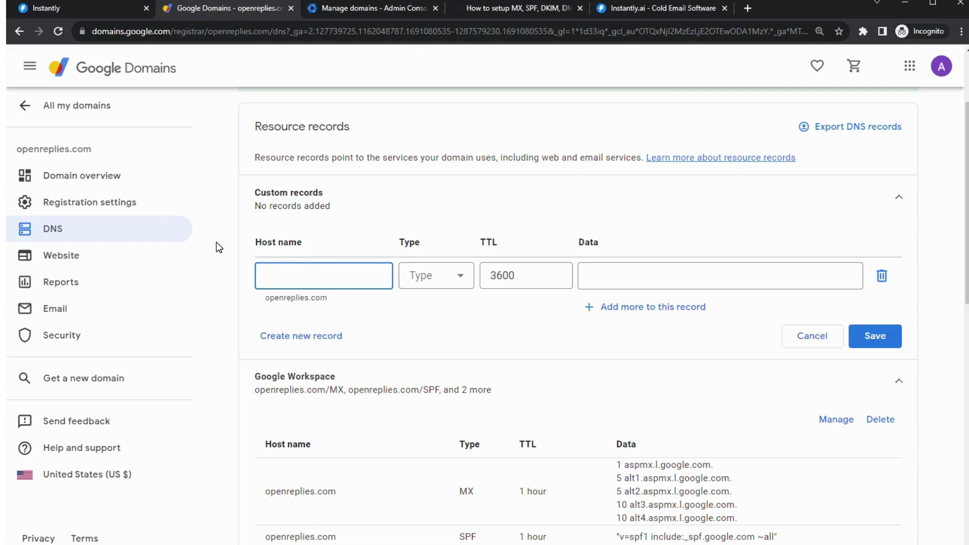
text(_dmarc)
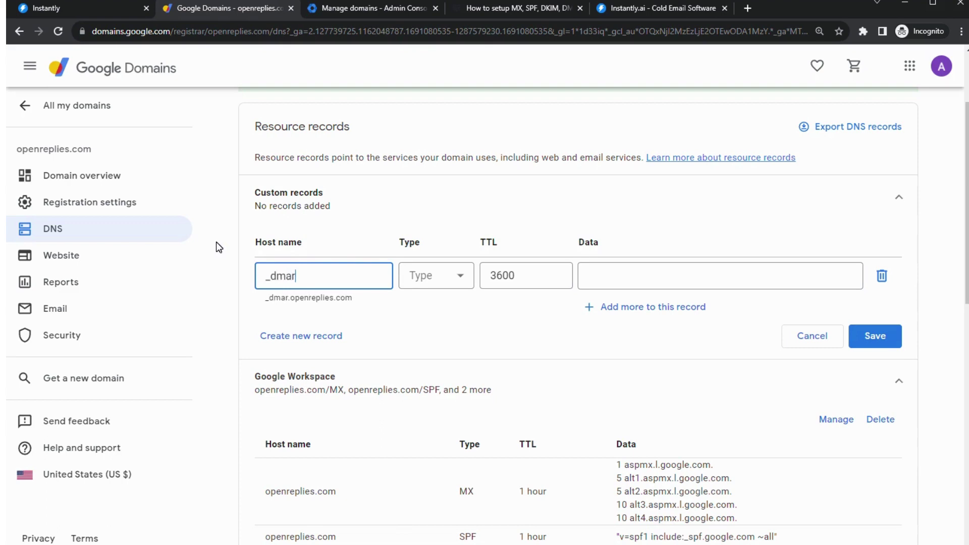
click(430, 275)
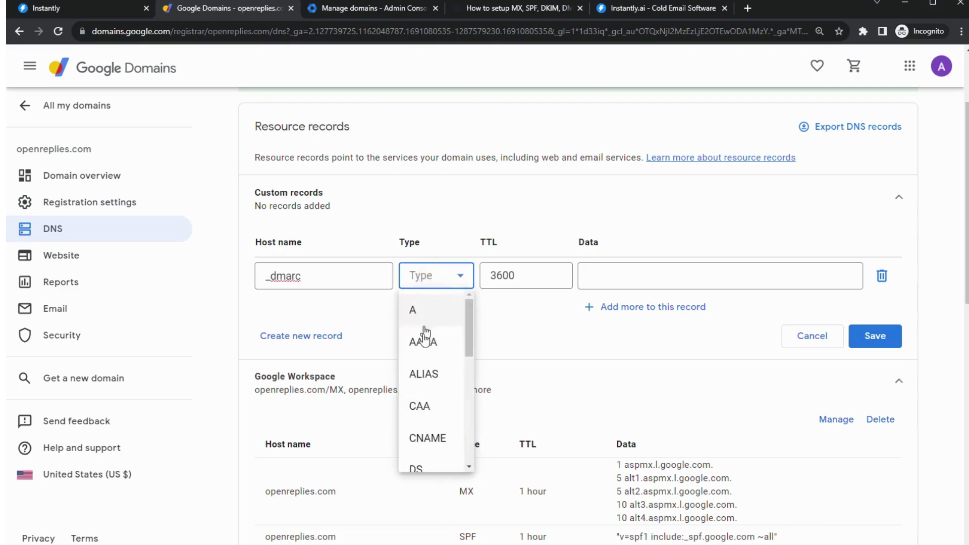
scroll(428, 363, down, 3)
scroll(428, 391, down, 3)
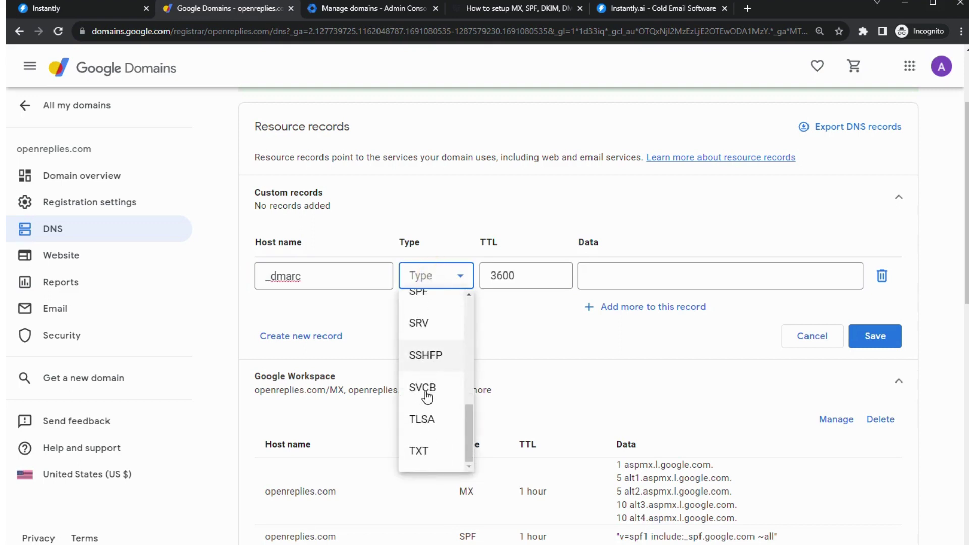
click(428, 452)
click(622, 275)
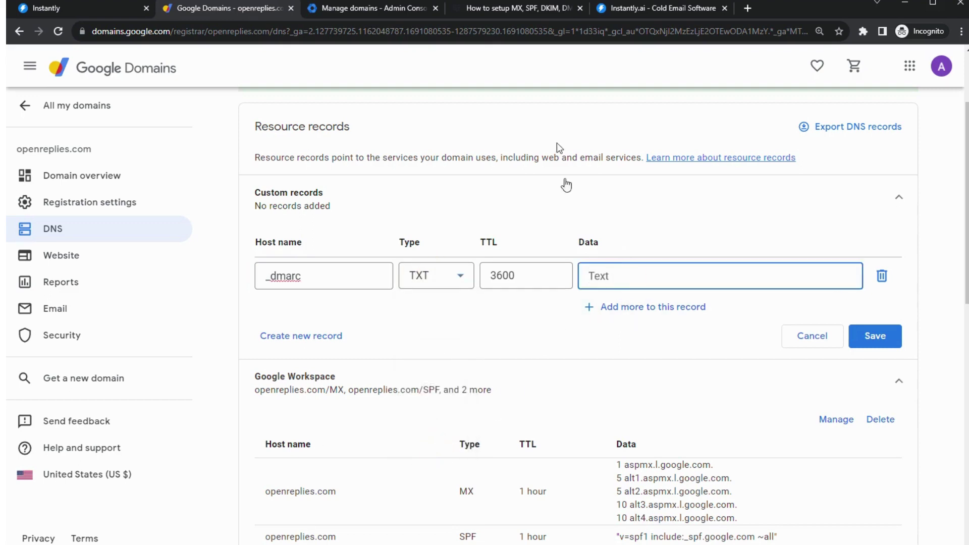
click(494, 6)
- Search the help center for 'dma' and open the Google Domain & Google Workspace guide at its DMARC section
scroll(331, 363, up, 5)
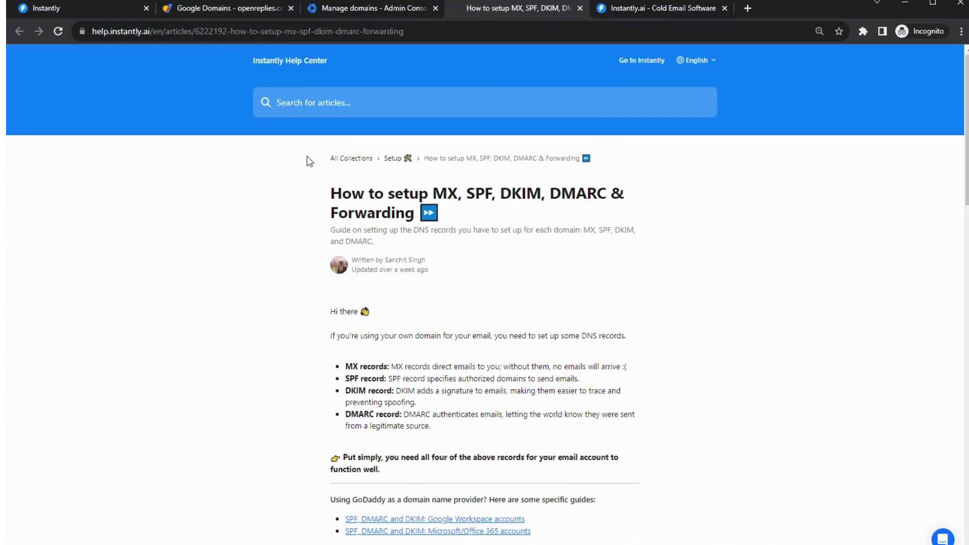
click(324, 106)
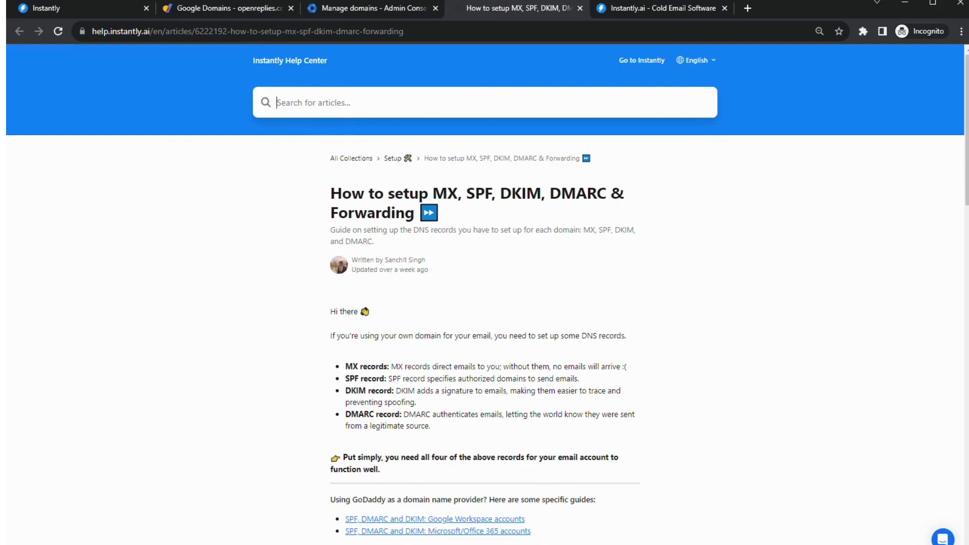
text(d)
key(BackSpace)
text(dmarc)
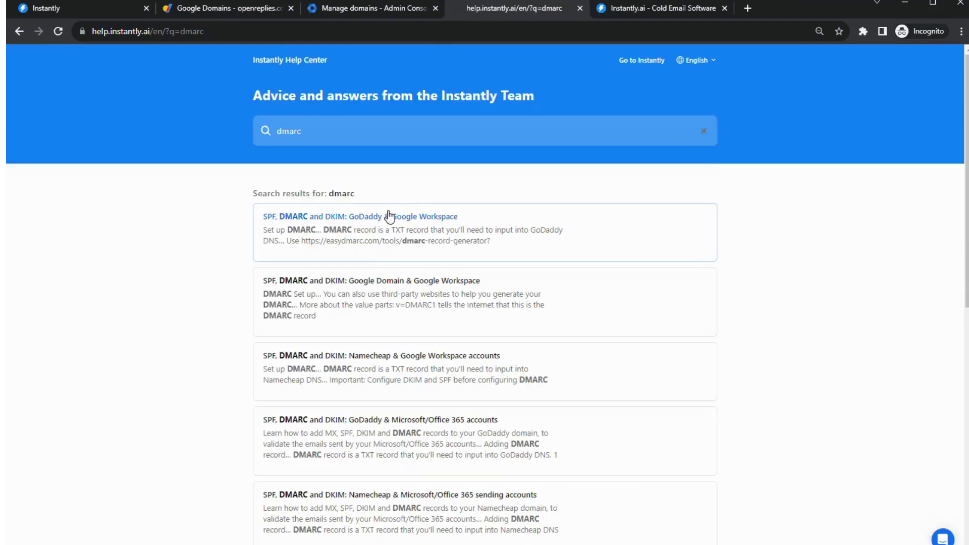
click(367, 281)
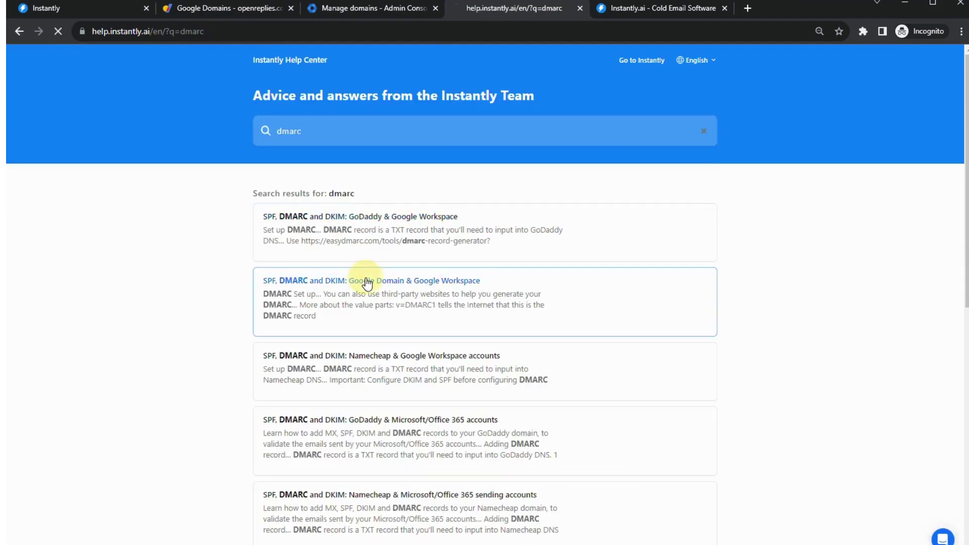
scroll(262, 349, down, 20)
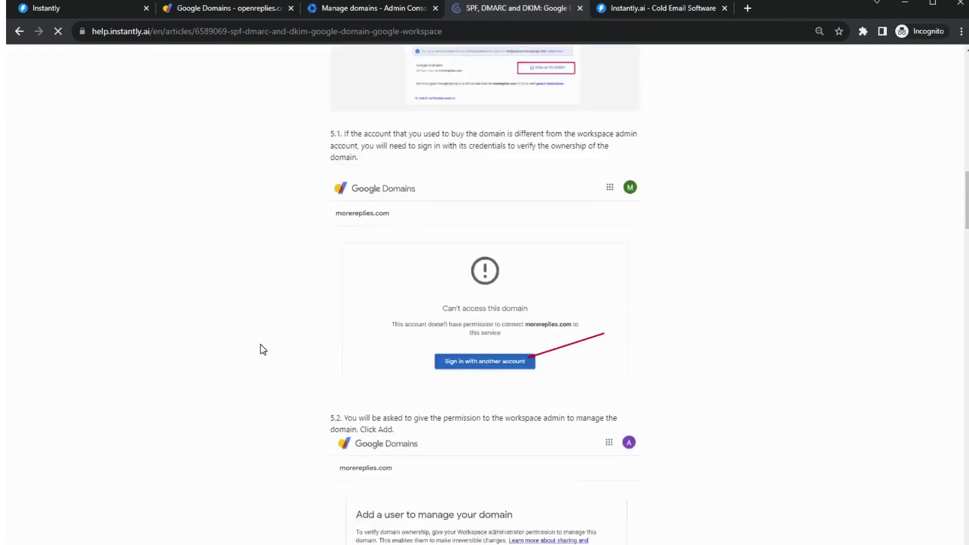
scroll(263, 349, down, 20)
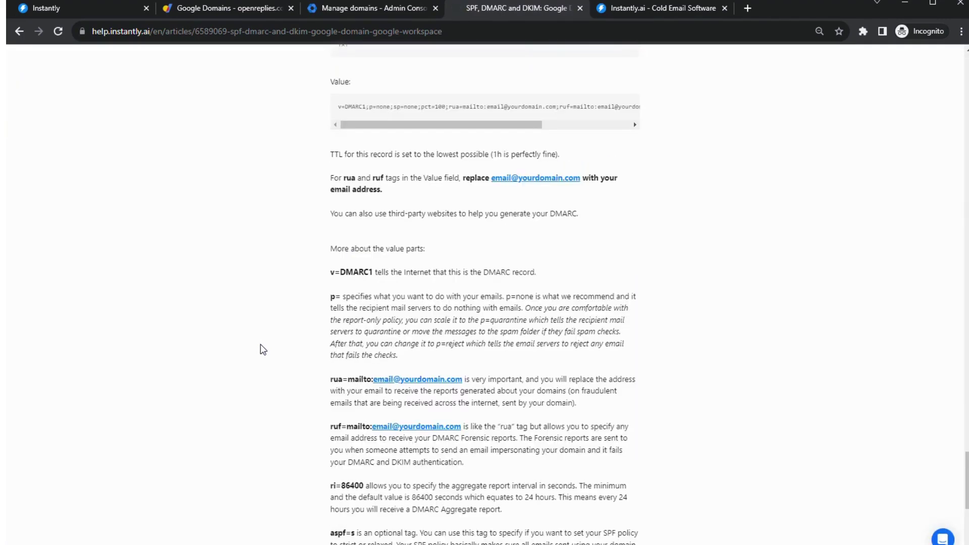
drag(440, 363, 352, 366)
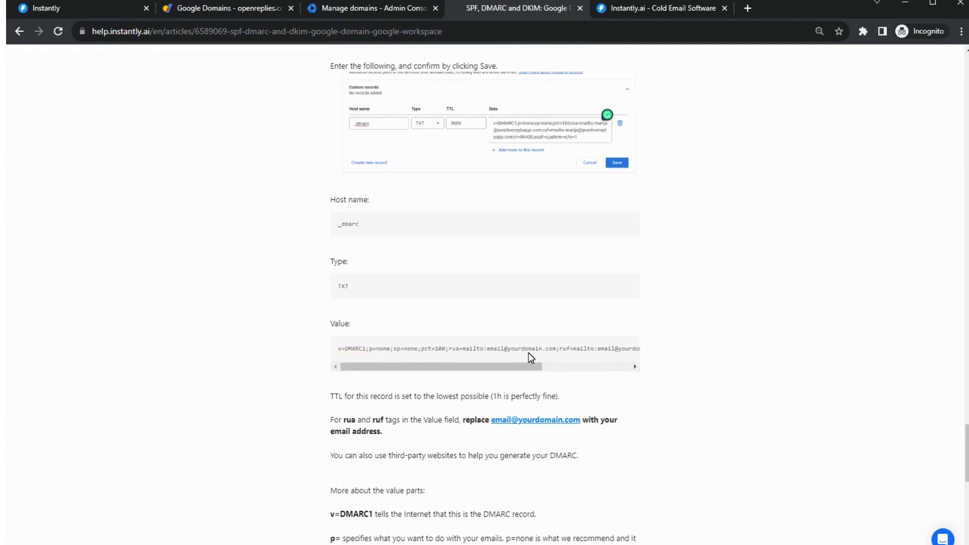
- Find EasyDMARC through a web search and open its DMARC Record Generator
click(747, 8)
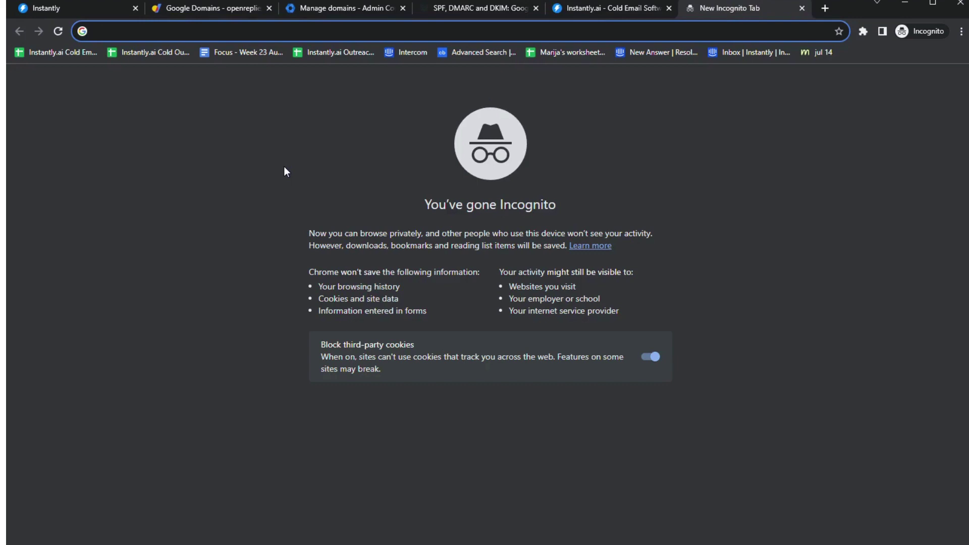
text(e)
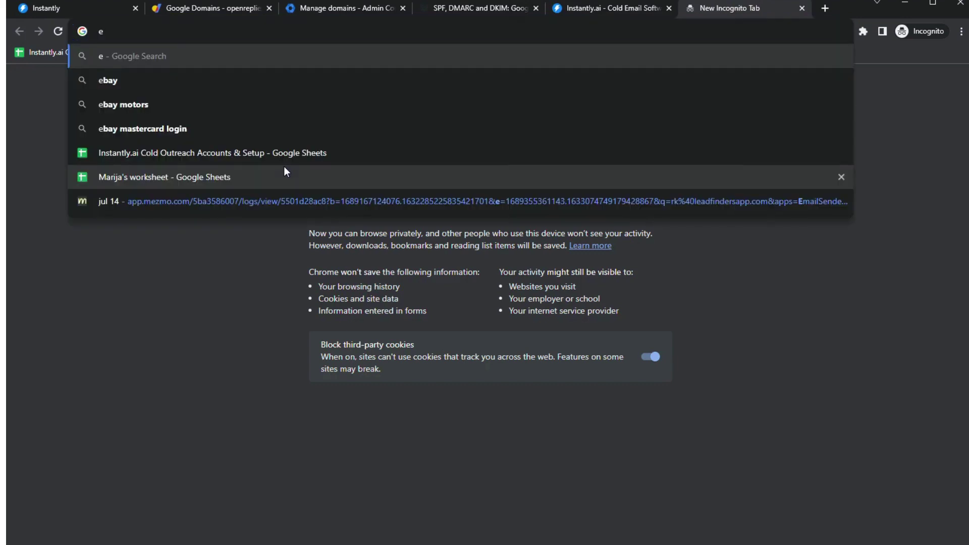
text(asydmarc)
key(Return)
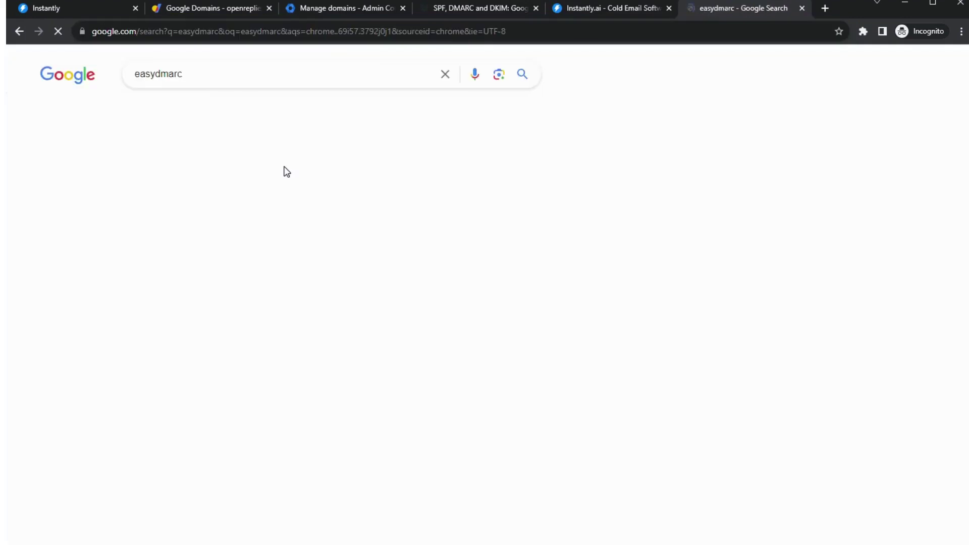
click(248, 198)
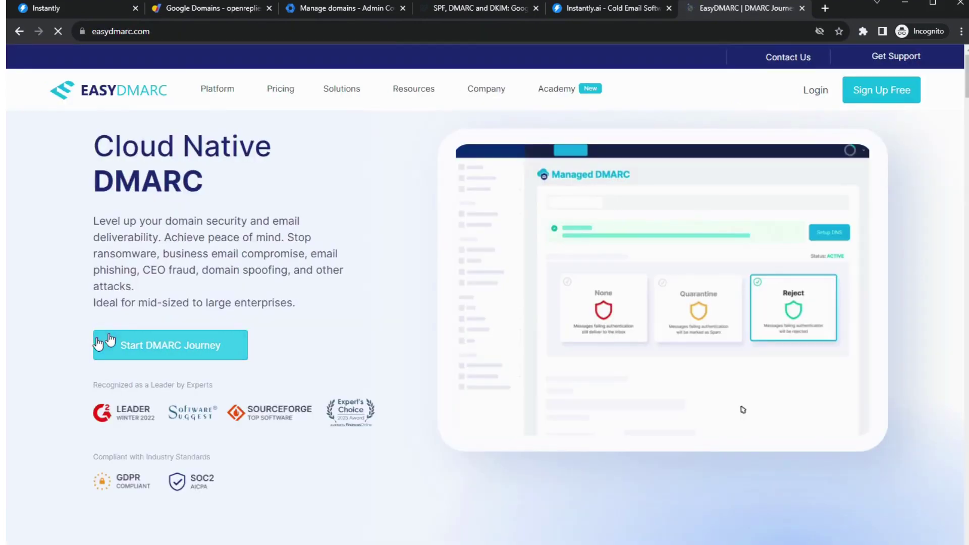
mouse_move(218, 88)
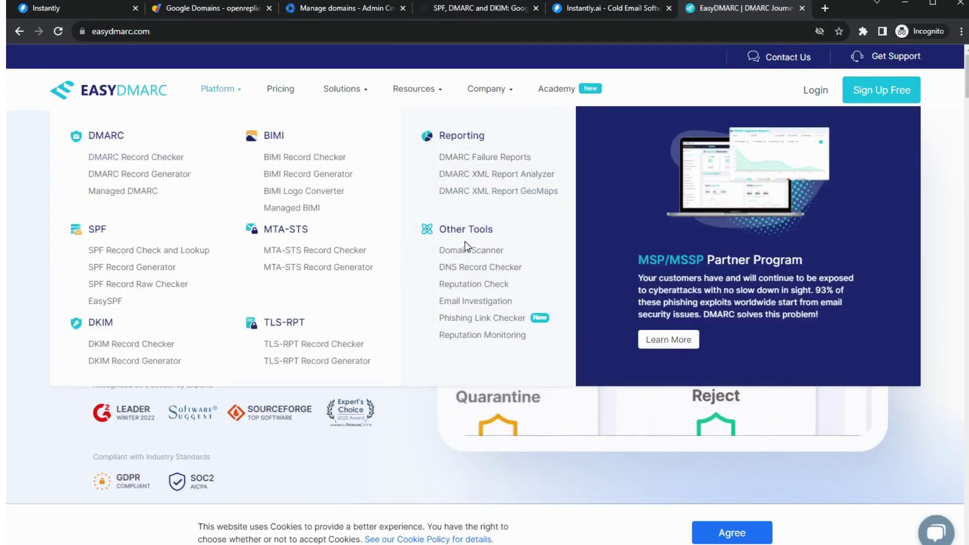
click(120, 175)
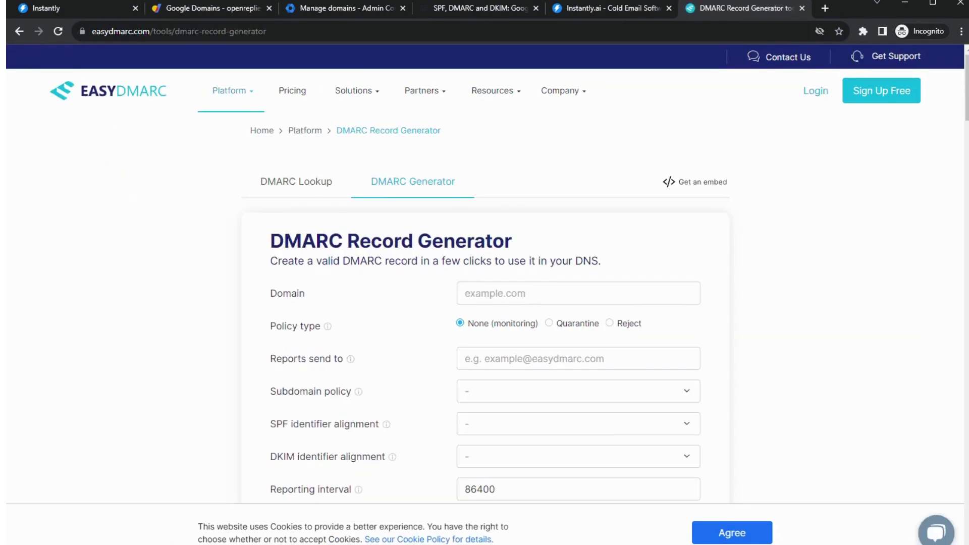
- Copy openreplies.com from Google Domains into the generator's Domain field
click(325, 8)
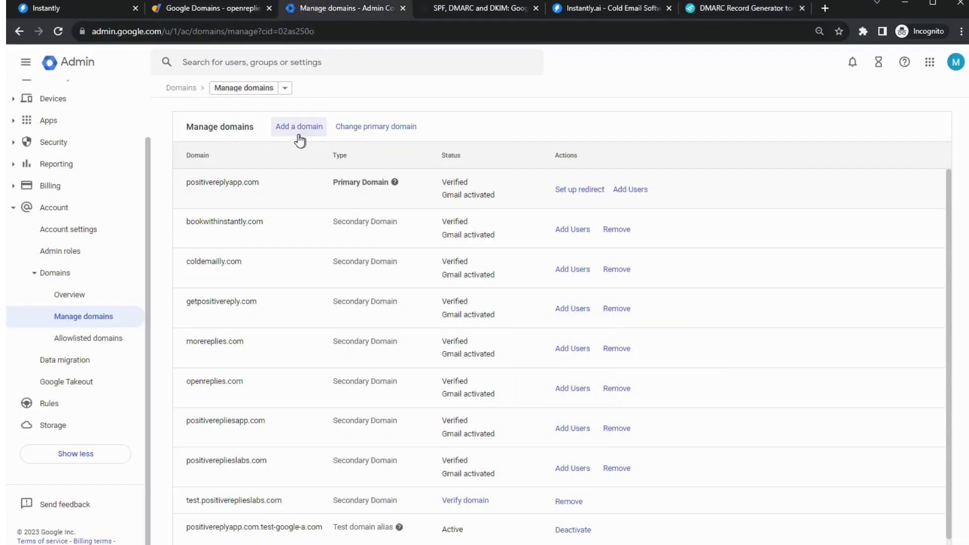
click(207, 8)
scroll(401, 227, up, 3)
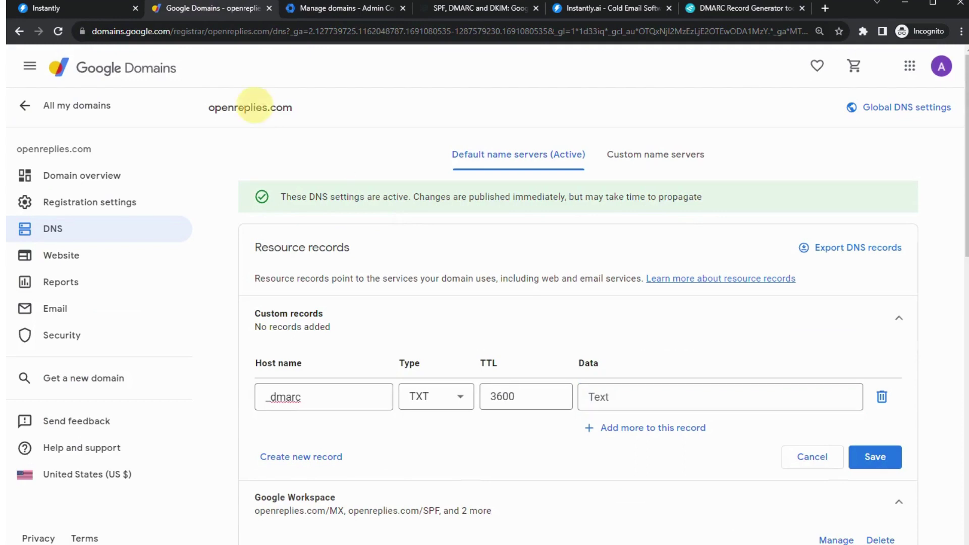
double_click(252, 107)
key(ctrl+c)
click(697, 8)
key(ctrl+v)
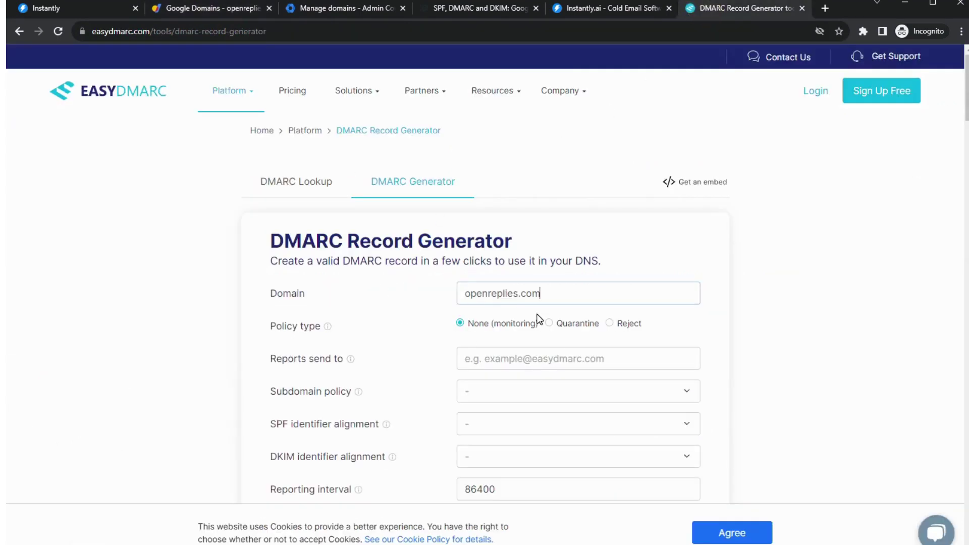
scroll(367, 360, down, 1)
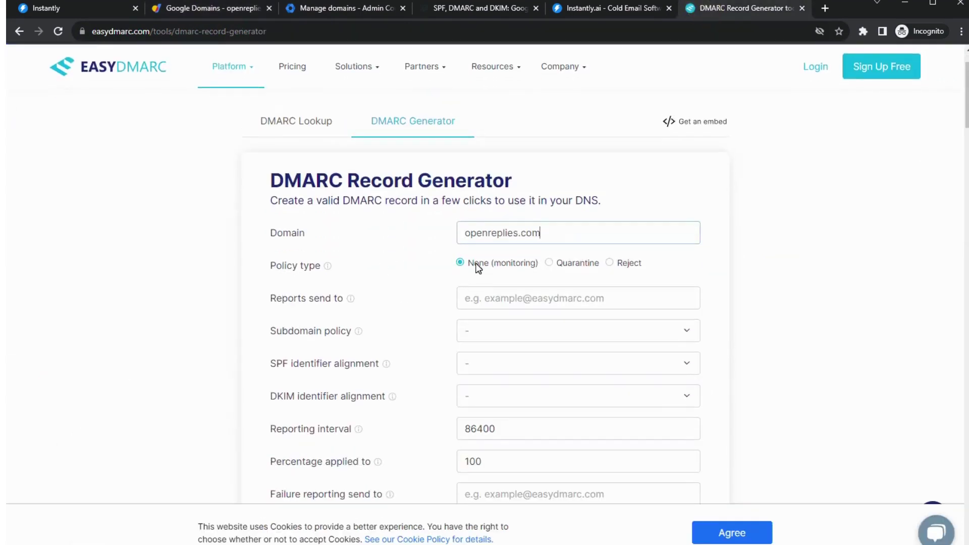
scroll(428, 275, down, 1)
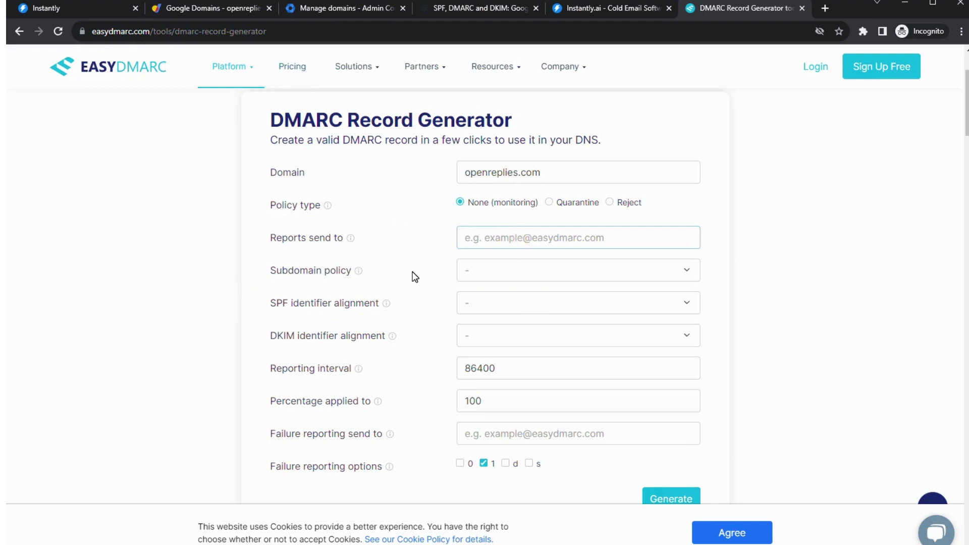
- Set the DMARC reports address to the user's mailbox at openreplies.com
click(260, 9)
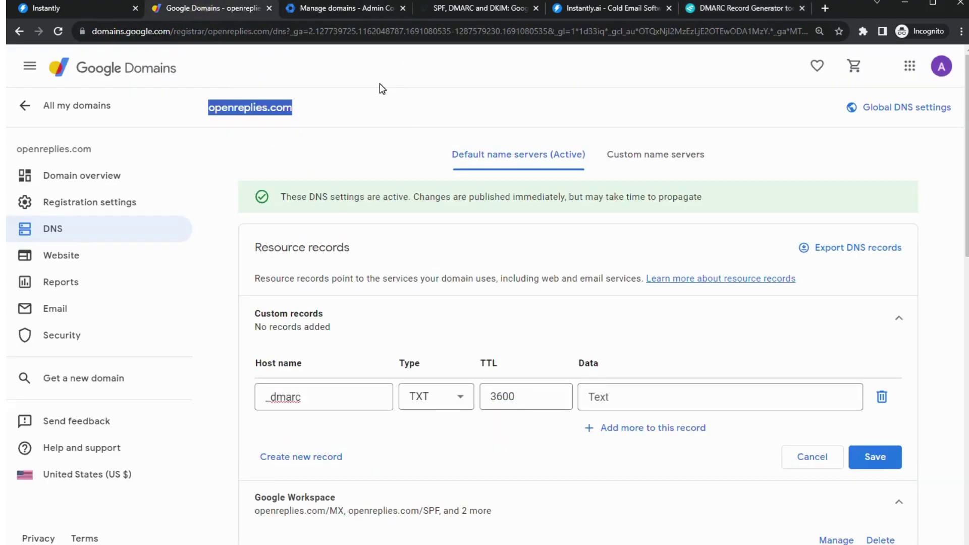
click(713, 9)
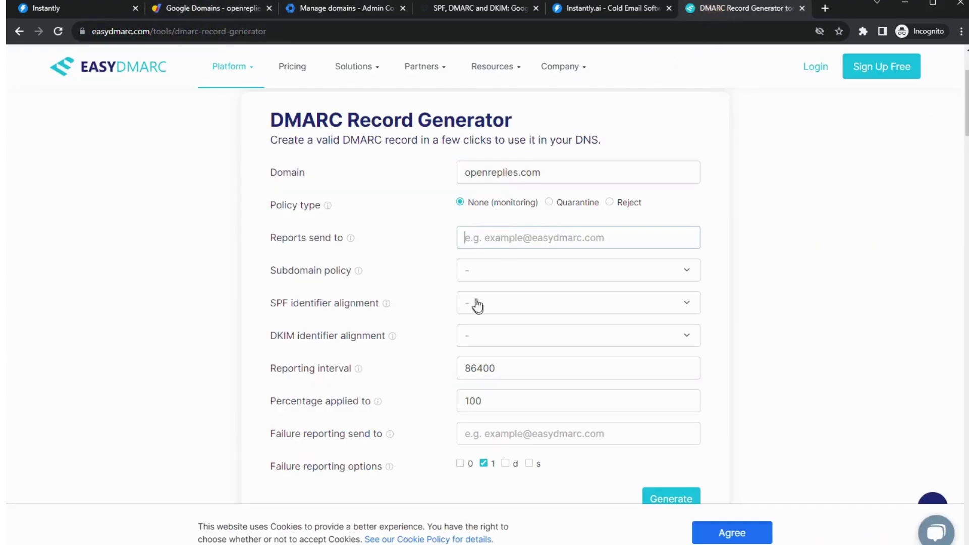
click(489, 239)
drag(542, 173, 433, 184)
key(ctrl+c)
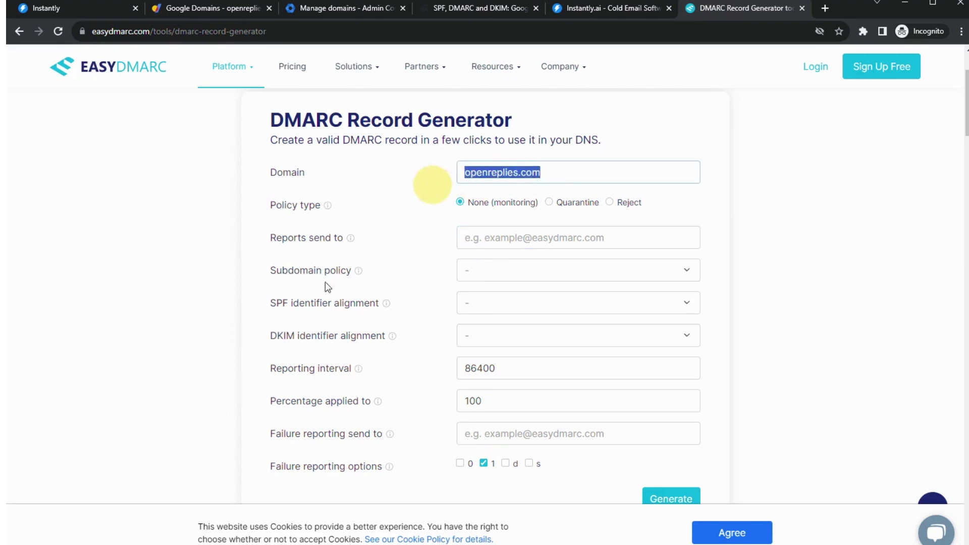
click(491, 237)
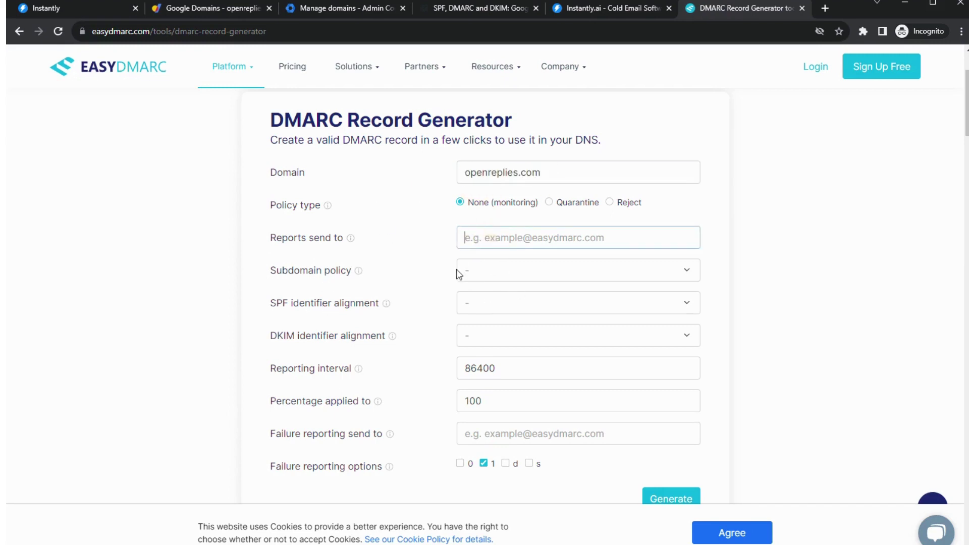
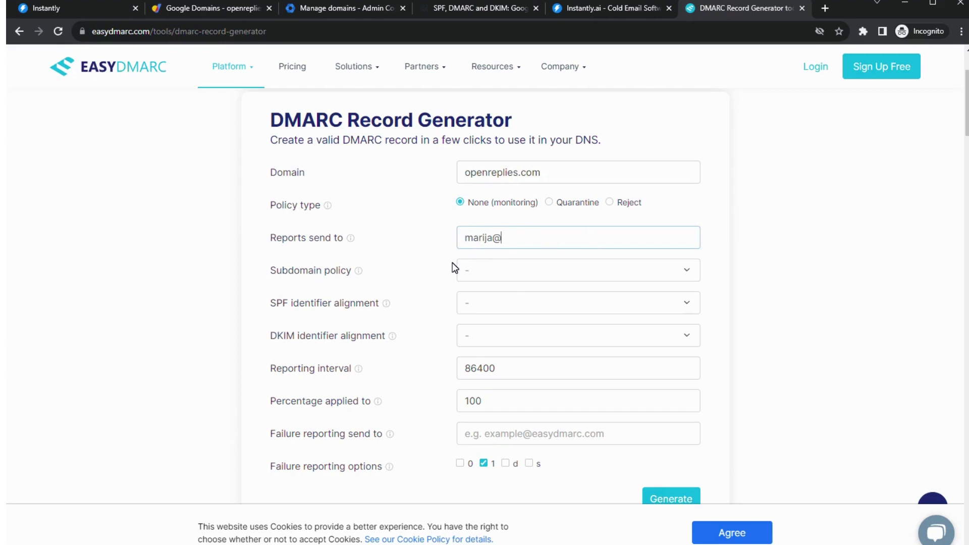
key(ctrl+v)
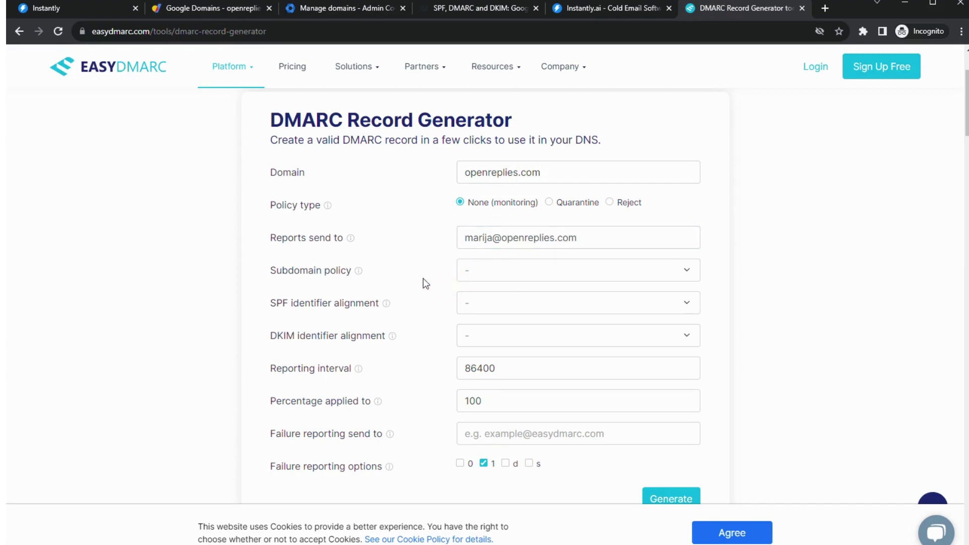
- Set subdomain policy to none (monitoring) and SPF and DKIM identifier alignment to Relaxed
click(479, 275)
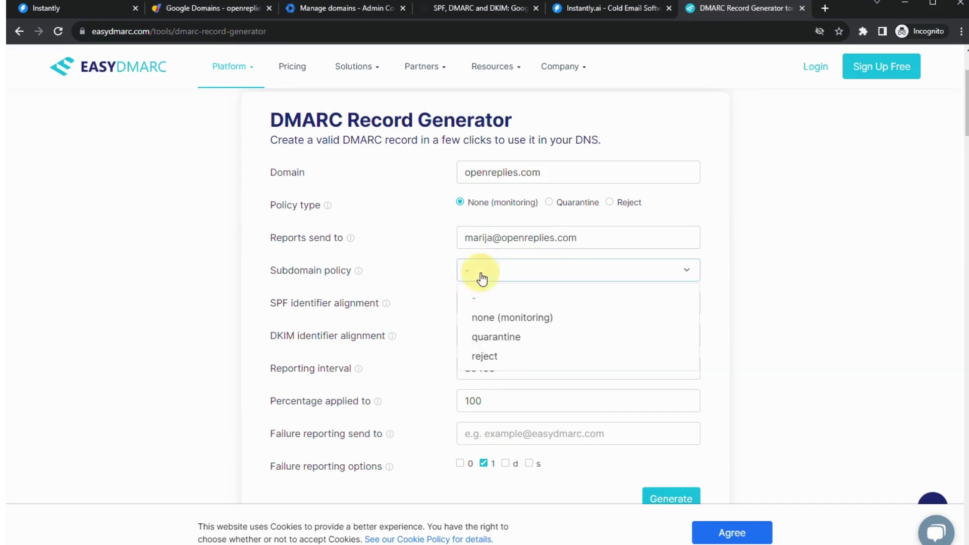
click(517, 317)
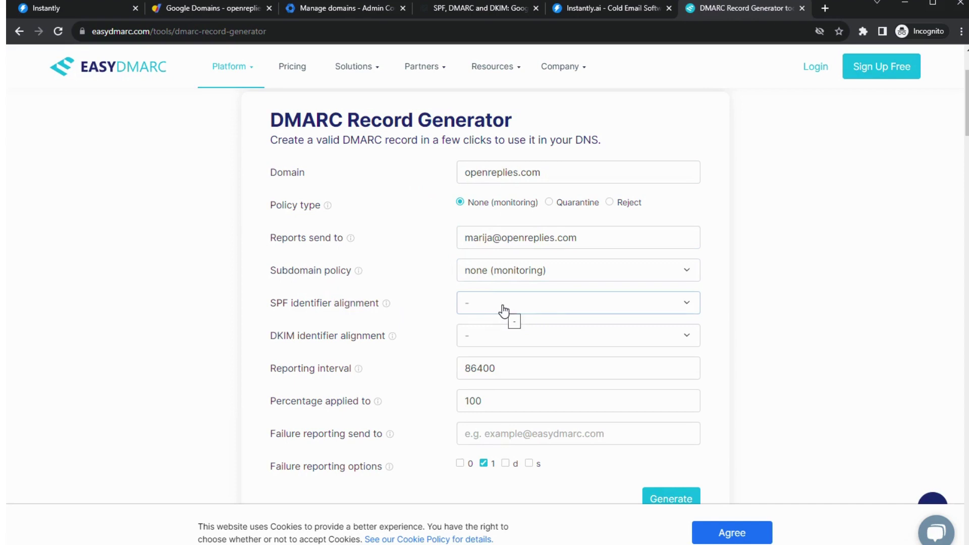
scroll(499, 308, down, 1)
click(495, 245)
click(499, 289)
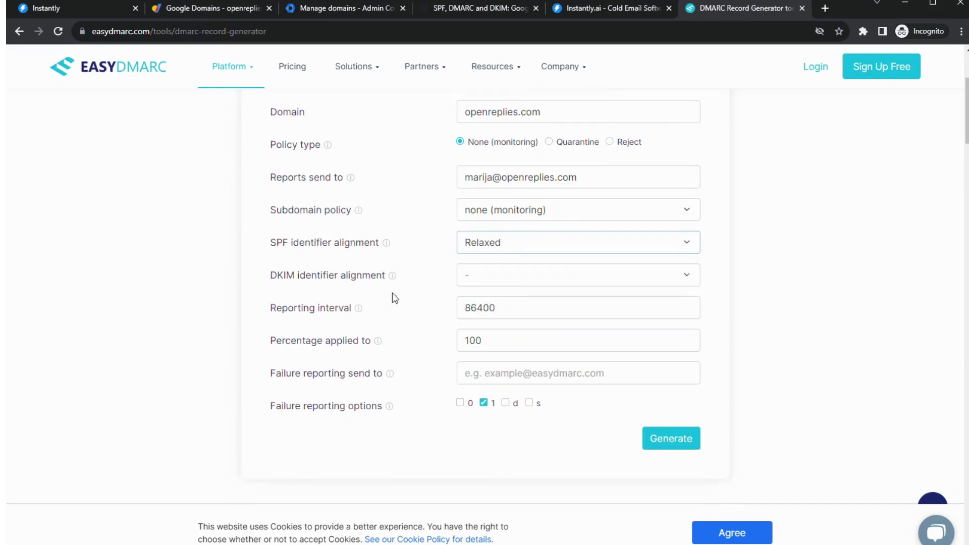
click(500, 283)
click(500, 323)
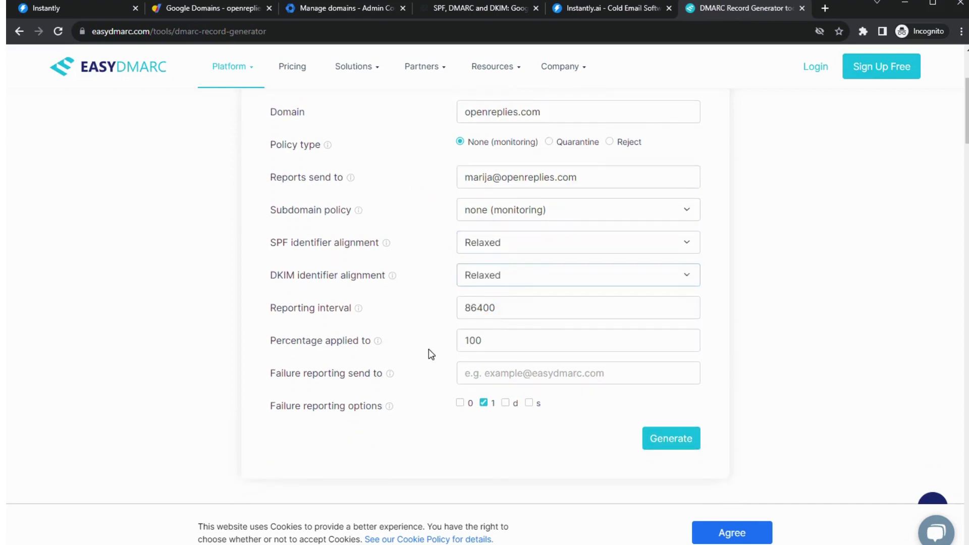
scroll(428, 350, down, 1)
click(504, 280)
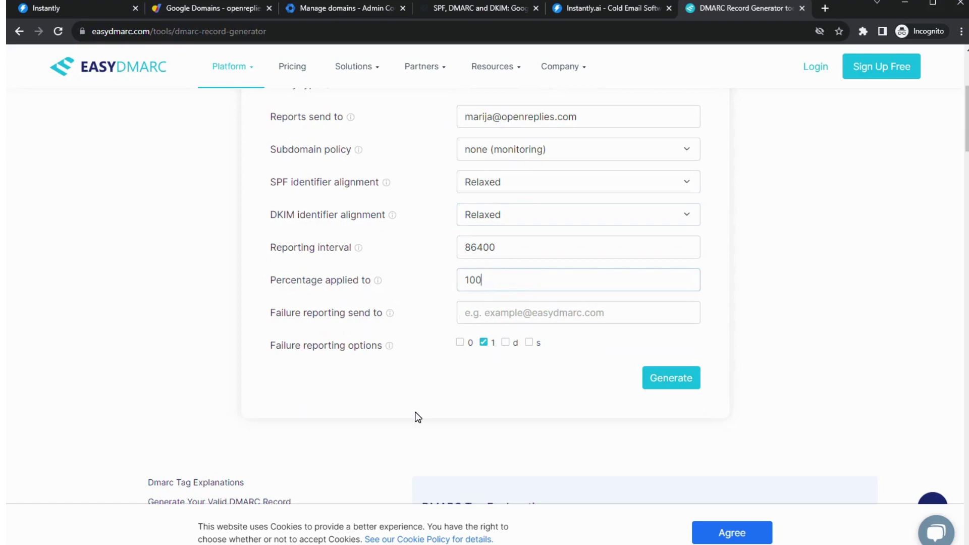
mouse_move(482, 348)
- Generate the openreplies.com DMARC record and copy its full value
click(670, 386)
scroll(347, 367, down, 7)
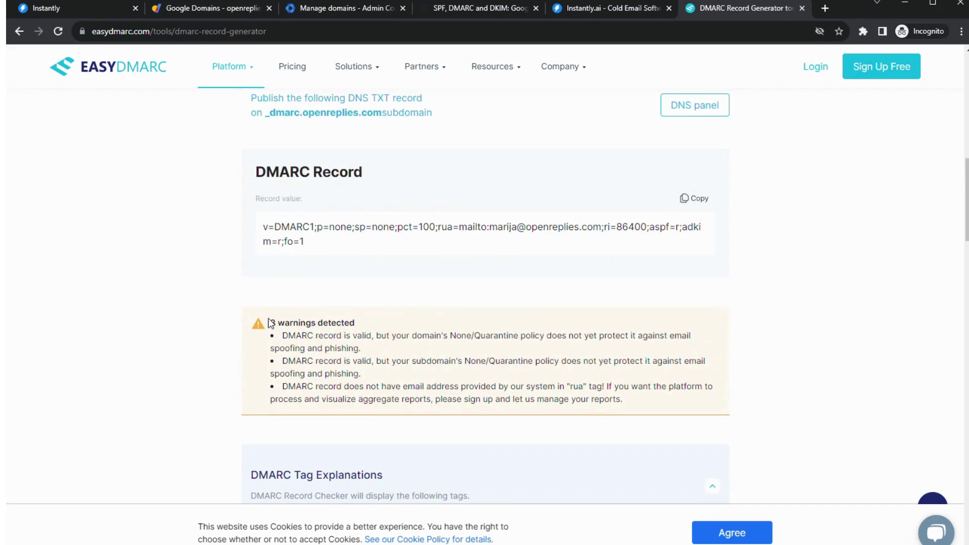
drag(270, 323, 401, 335)
drag(304, 242, 255, 227)
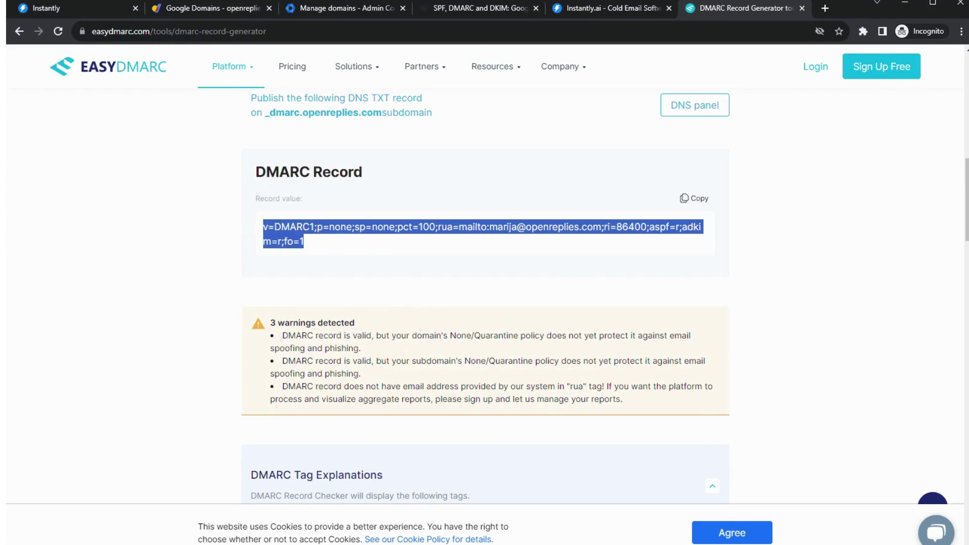
key(ctrl+c)
- Paste the DMARC value into the _dmarc TXT record data in Google Domains and save it
click(217, 8)
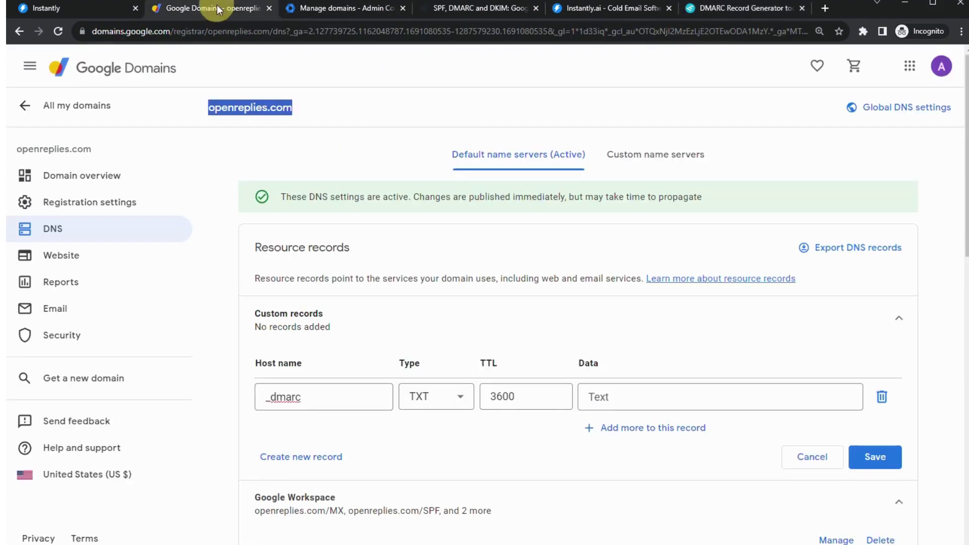
key(ctrl+v)
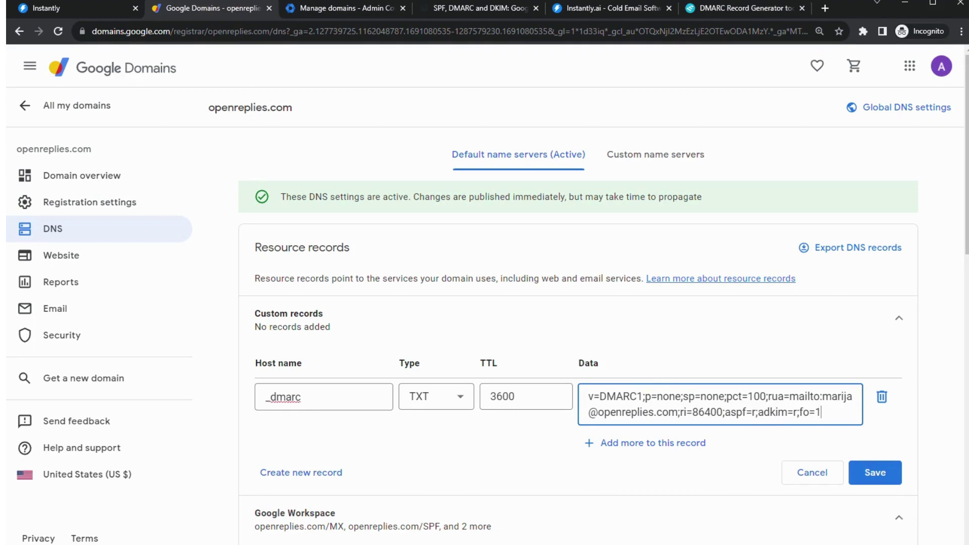
drag(768, 396, 676, 413)
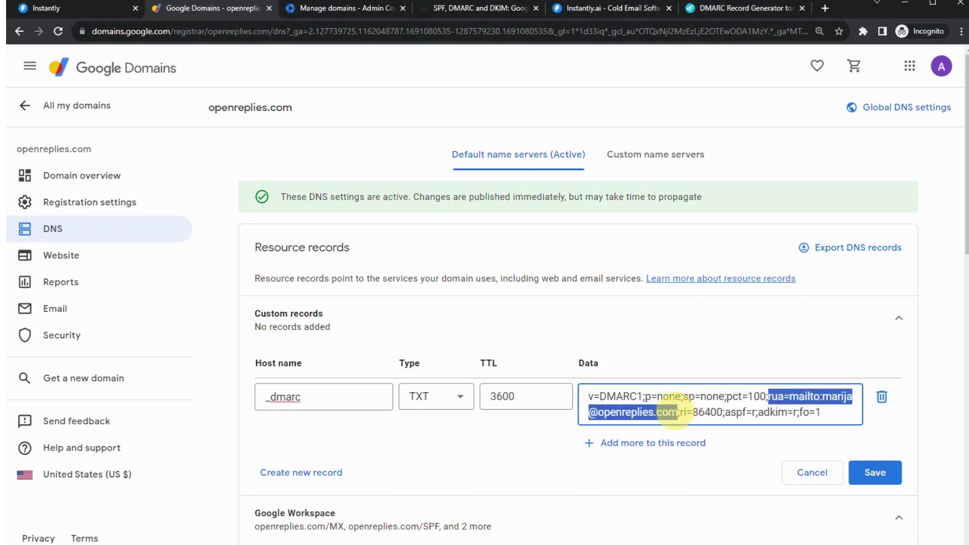
click(755, 443)
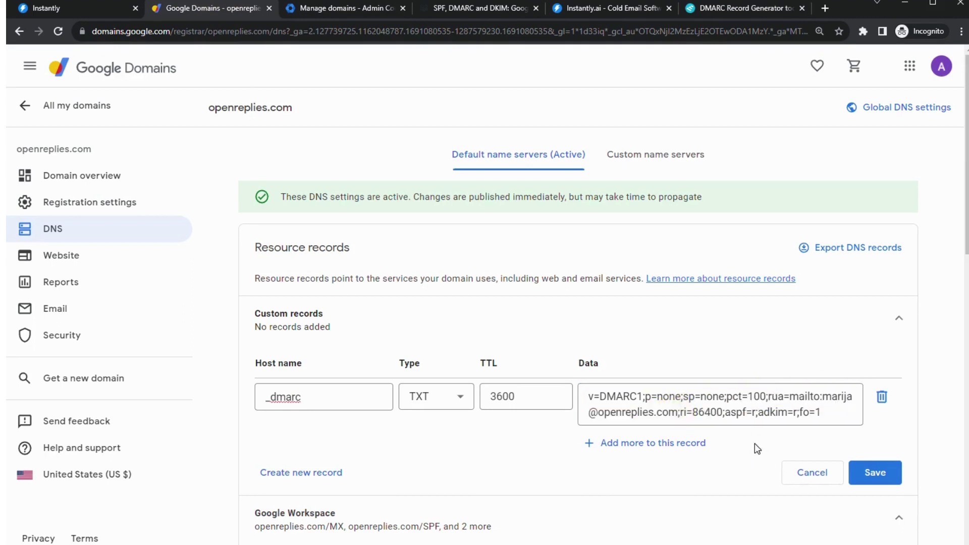
click(874, 472)
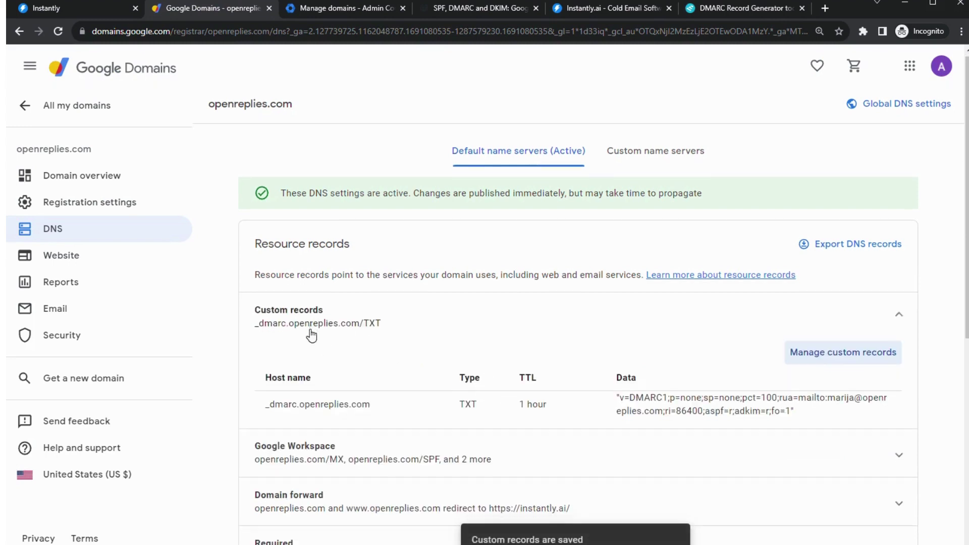
scroll(384, 318, down, 1)
click(825, 302)
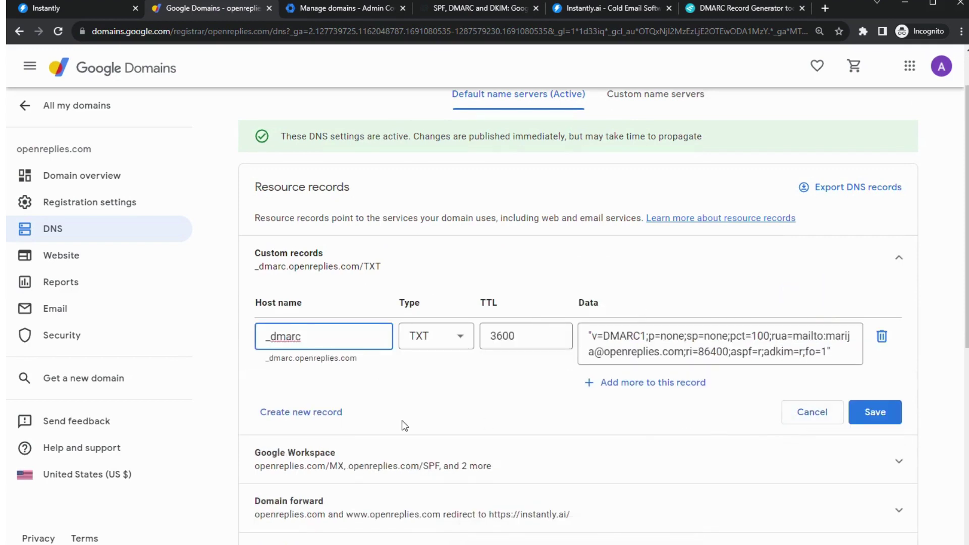
- Add an empty custom record in Google Domains, then open the first Instantly email account's settings
click(325, 412)
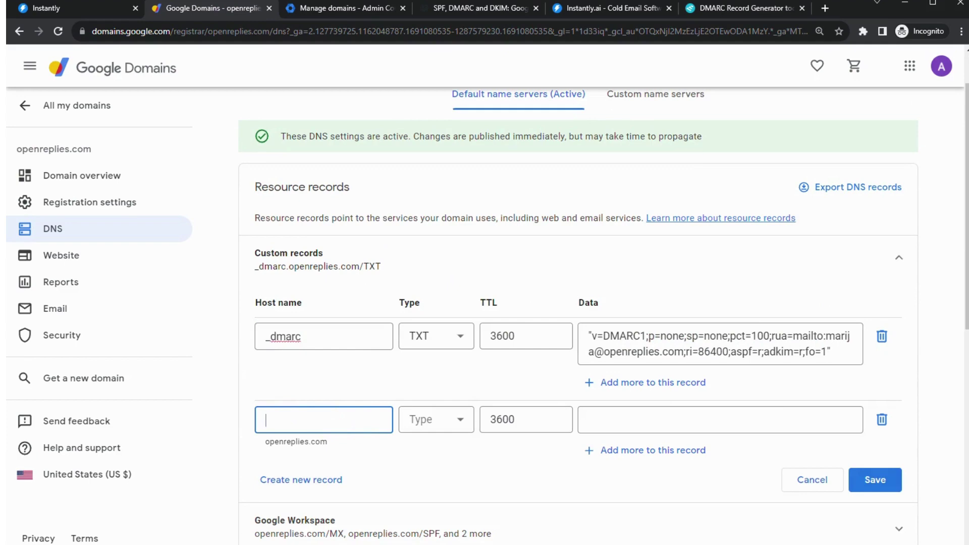
click(76, 9)
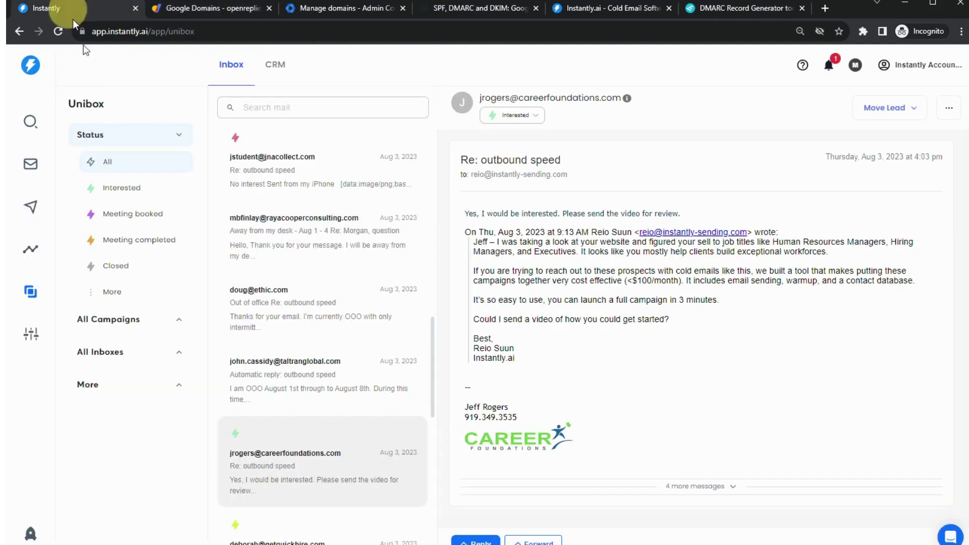
click(30, 164)
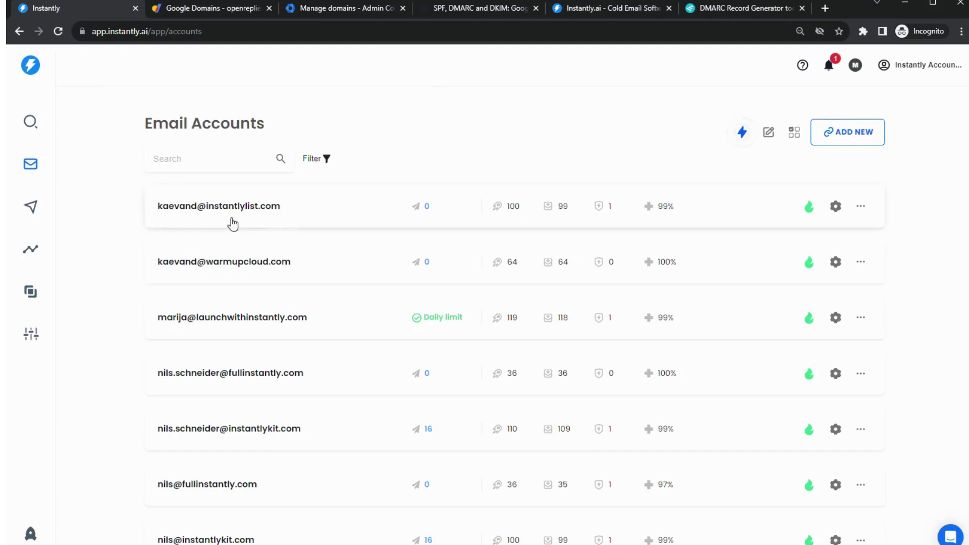
click(295, 217)
click(601, 123)
- Locate the Custom Tracking Domain CNAME record: host inst, value prox.itrackly.com
scroll(586, 162, down, 9)
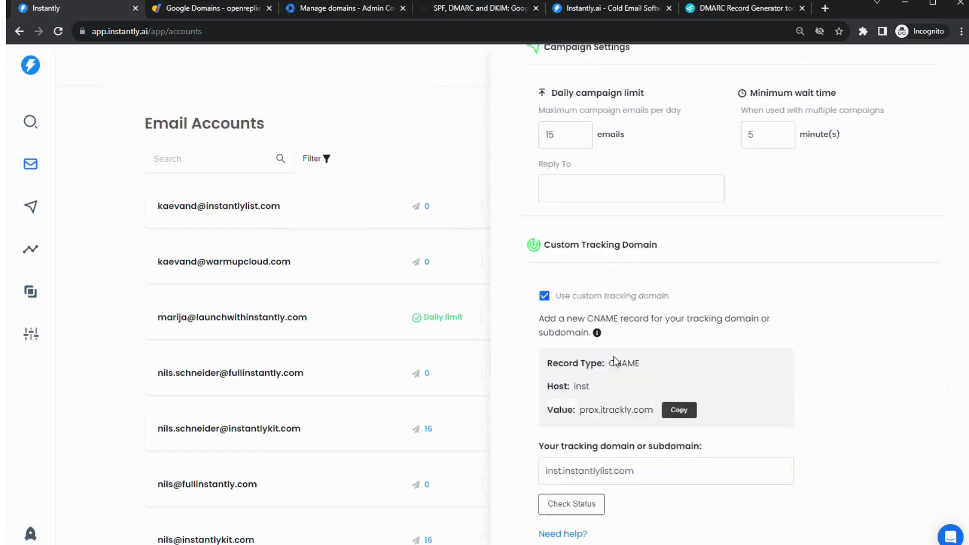
scroll(574, 201, up, 3)
drag(547, 178, 666, 185)
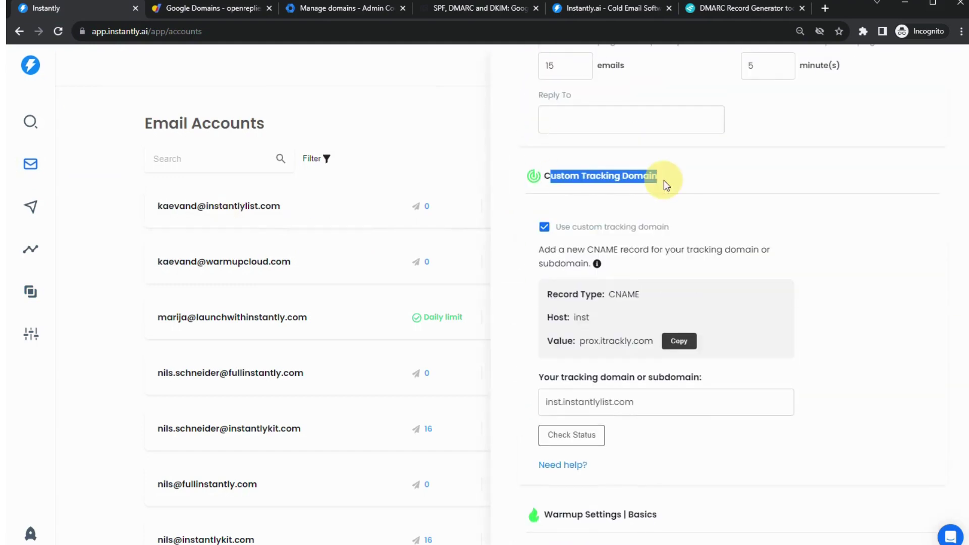
scroll(656, 299, down, 1)
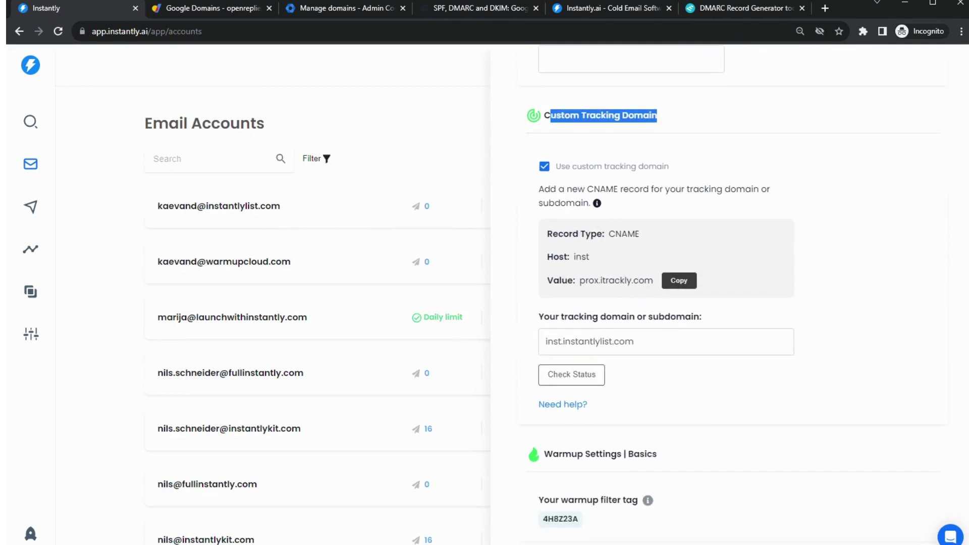
drag(650, 235, 548, 233)
drag(590, 256, 553, 256)
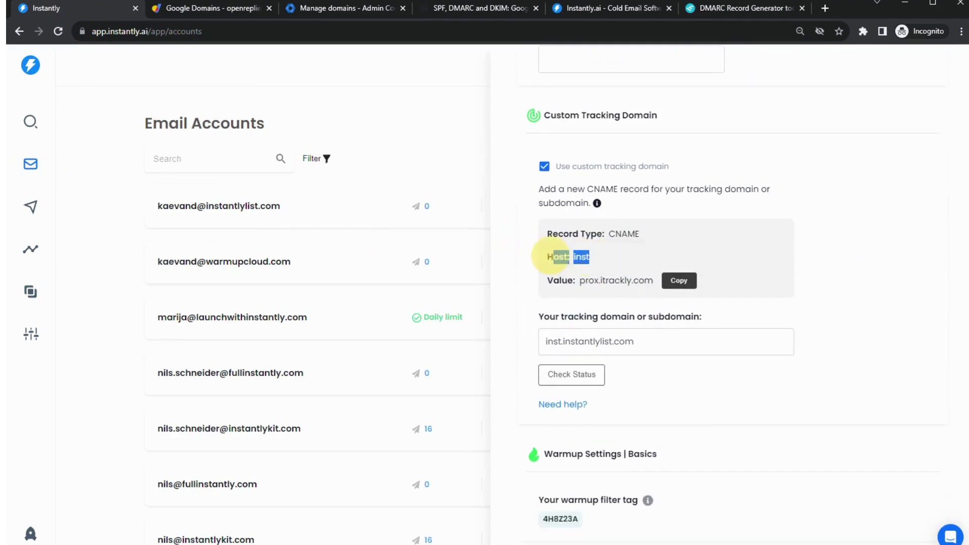
triple_click(592, 280)
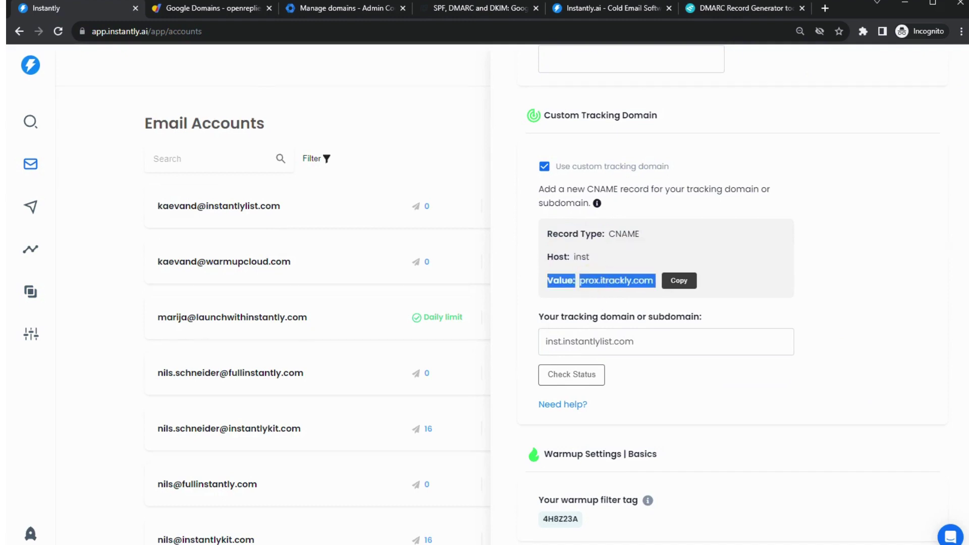
- Start a new Google Domains custom record with host inst and type CNAME
click(212, 8)
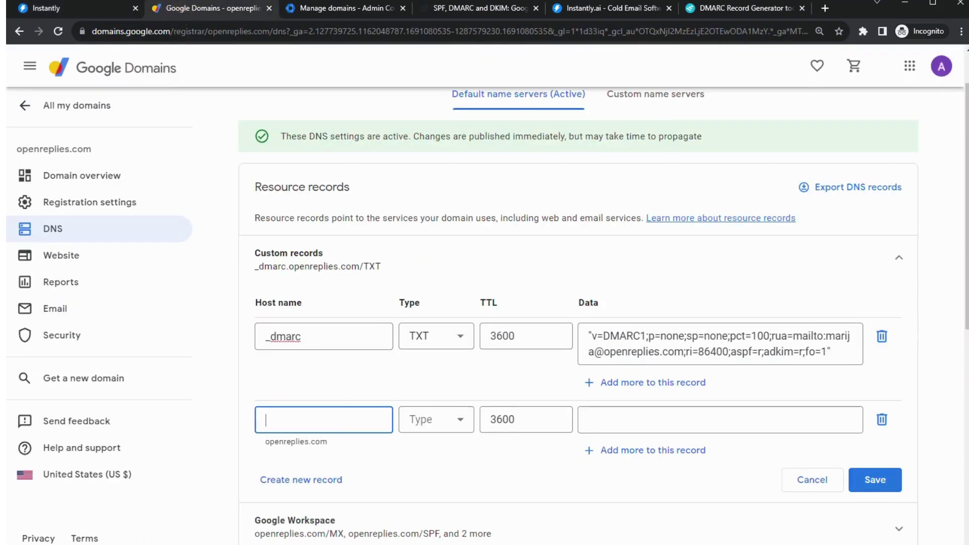
text(inst)
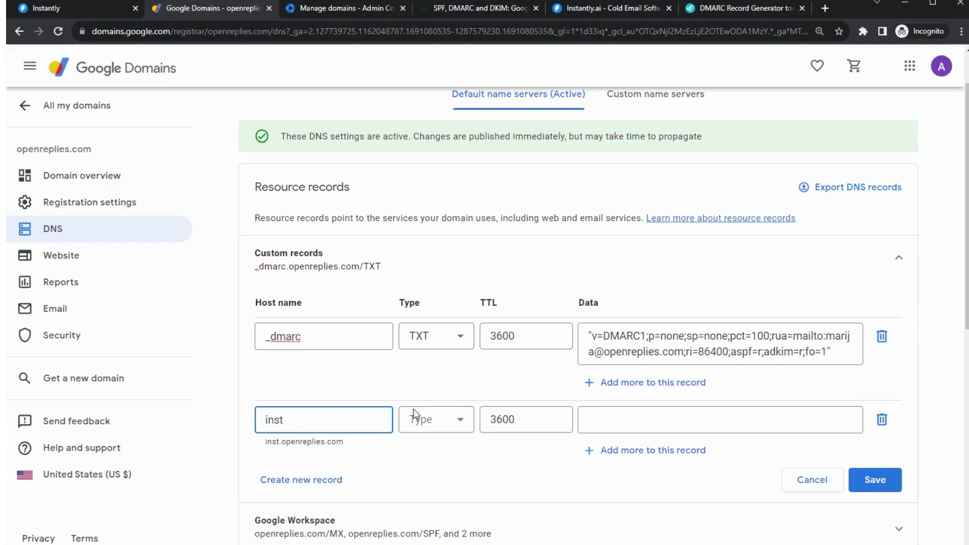
click(415, 415)
click(423, 372)
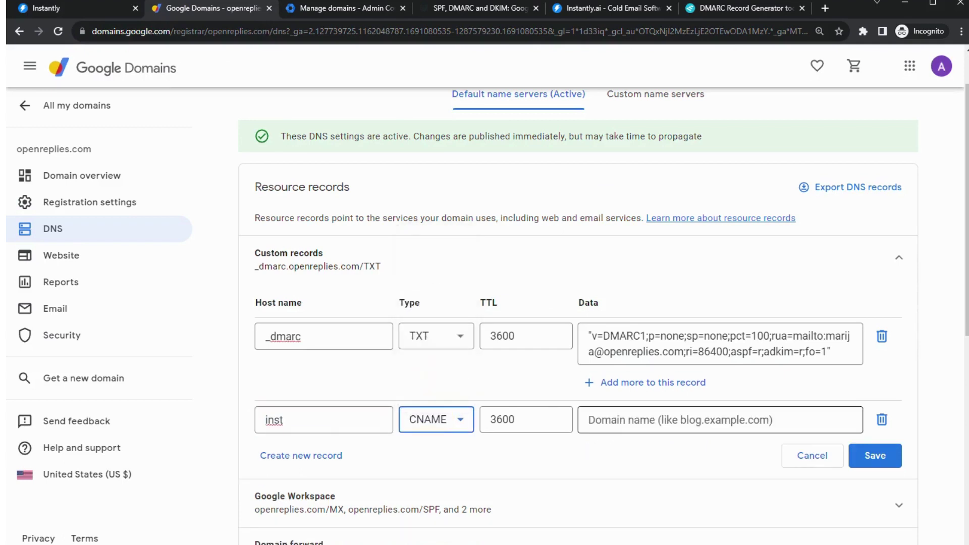
click(656, 419)
text(prox.)
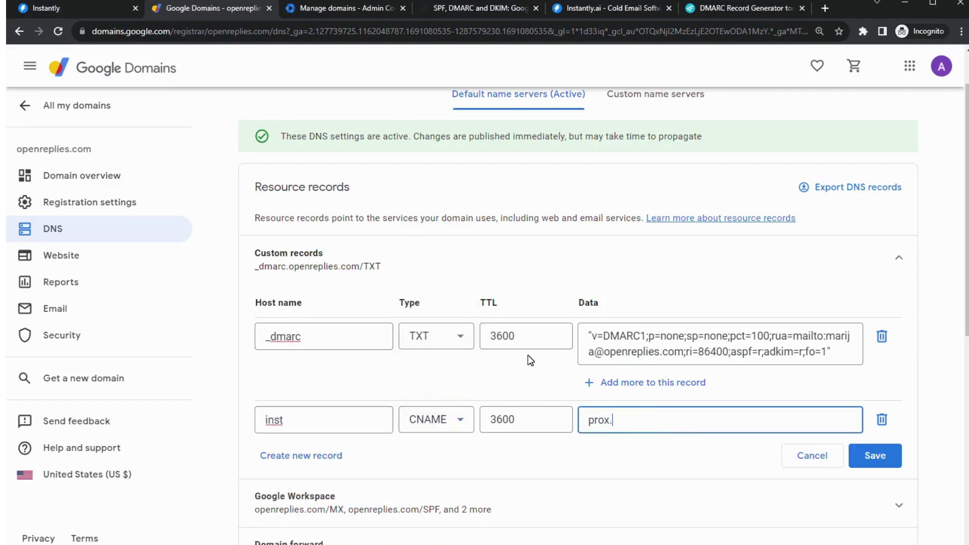
- Copy prox.itrackly.com from Instantly into the CNAME data and save the records
click(75, 13)
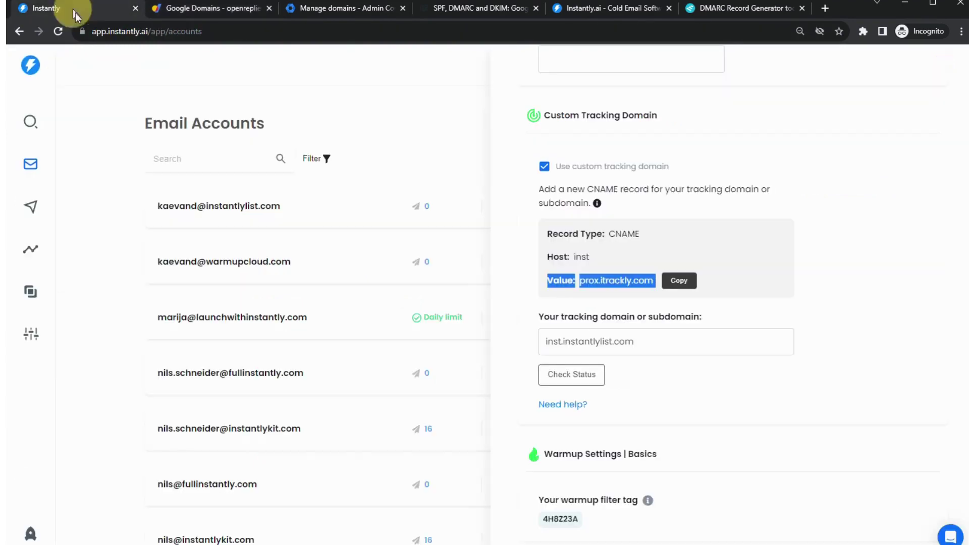
double_click(615, 280)
click(678, 280)
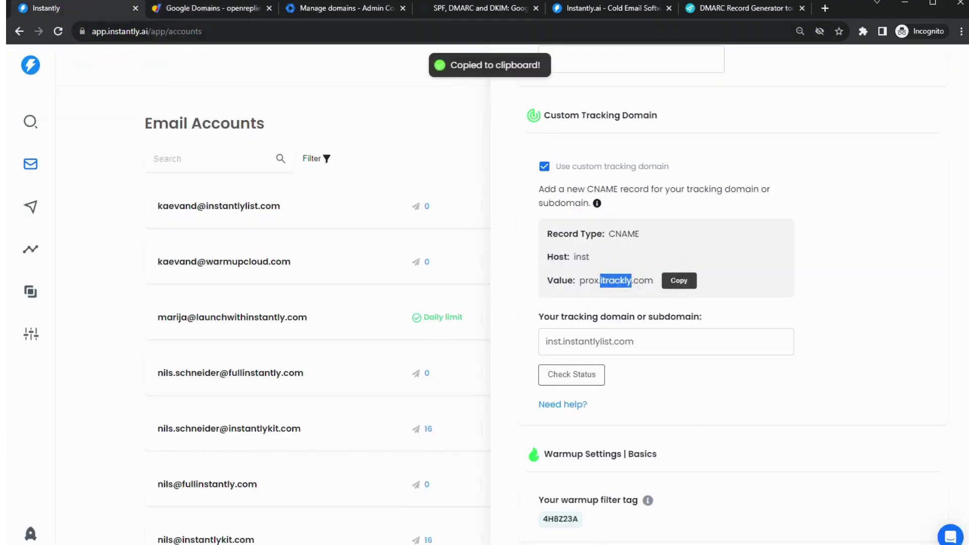
click(216, 14)
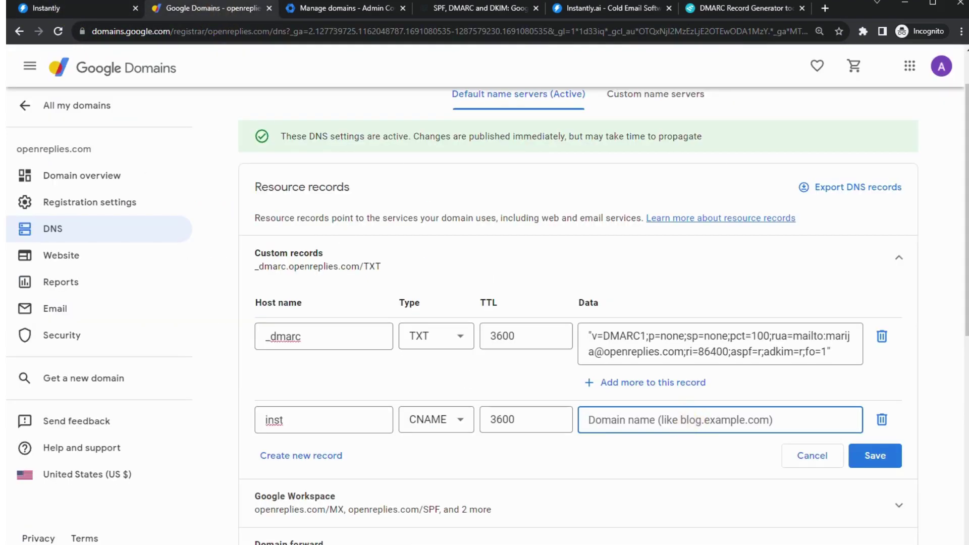
key(ctrl+v)
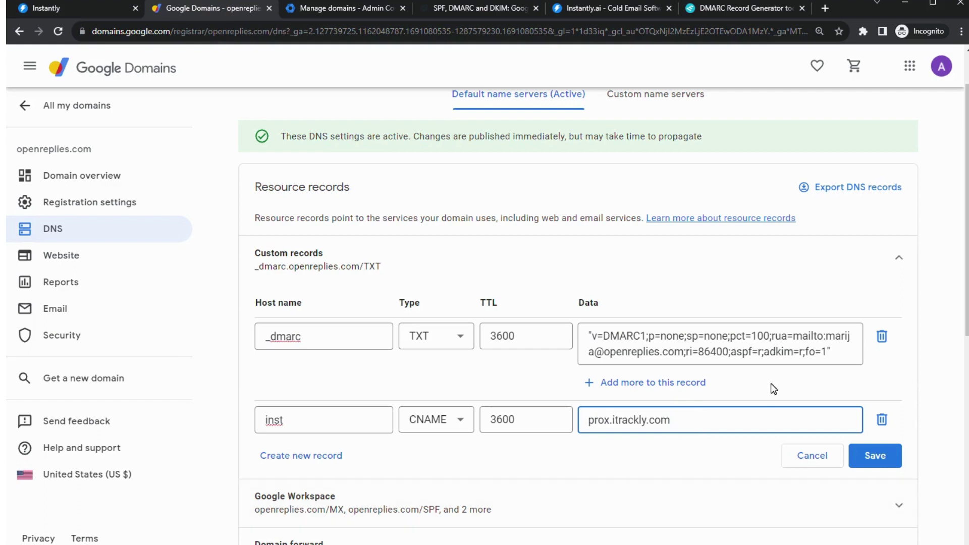
click(875, 455)
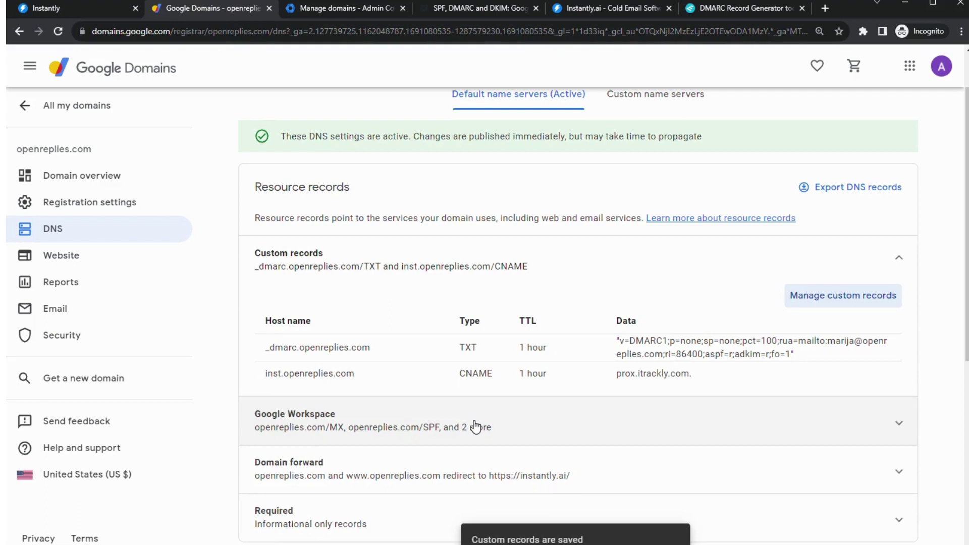
click(300, 4)
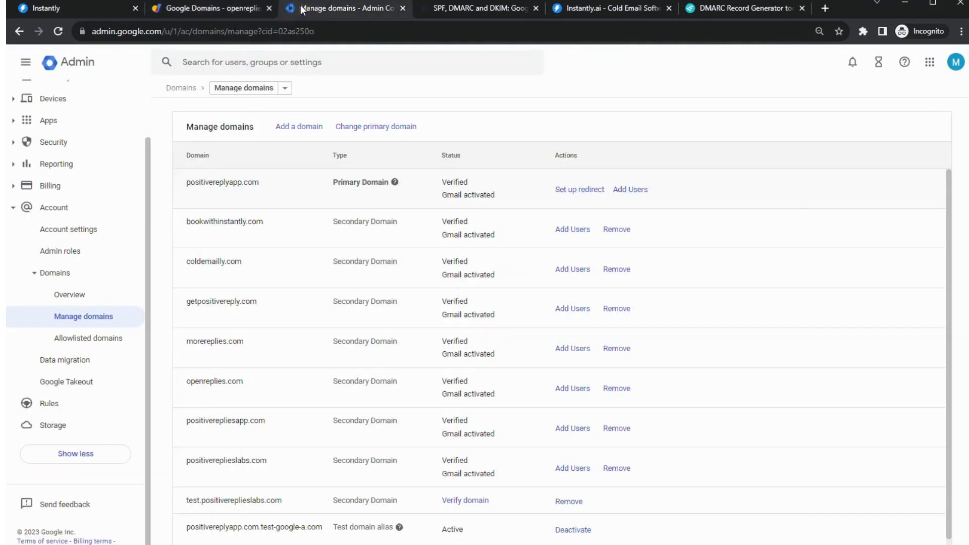
scroll(303, 363, down, 1)
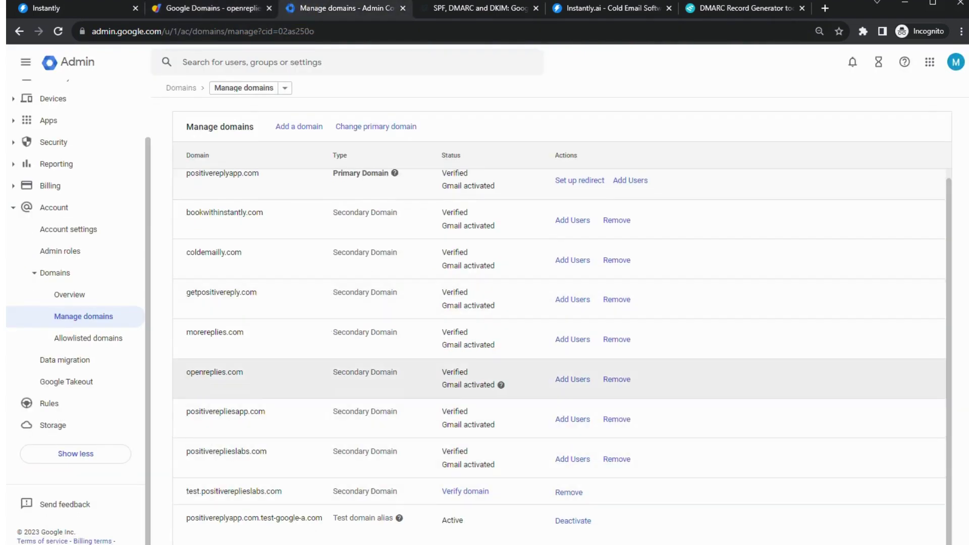
drag(440, 386, 495, 385)
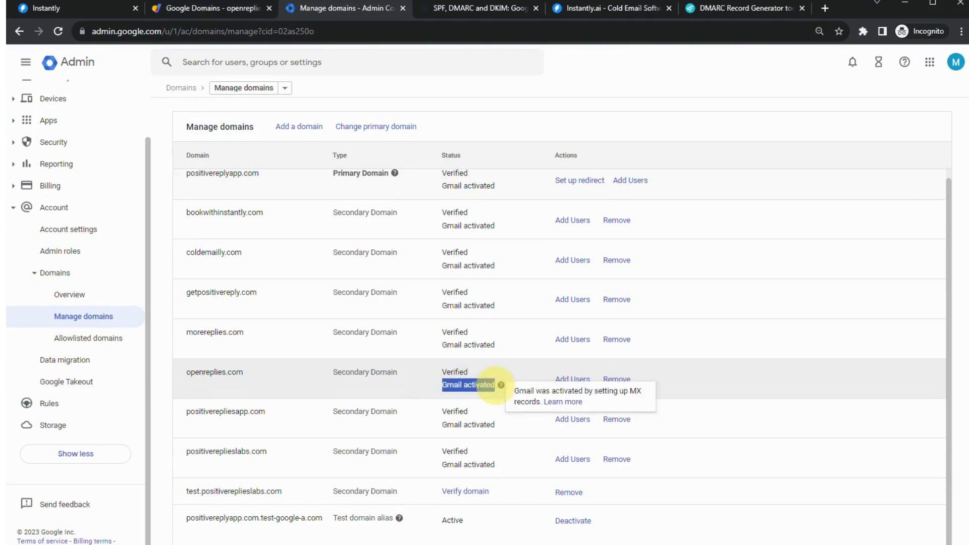
click(177, 8)
scroll(322, 312, down, 2)
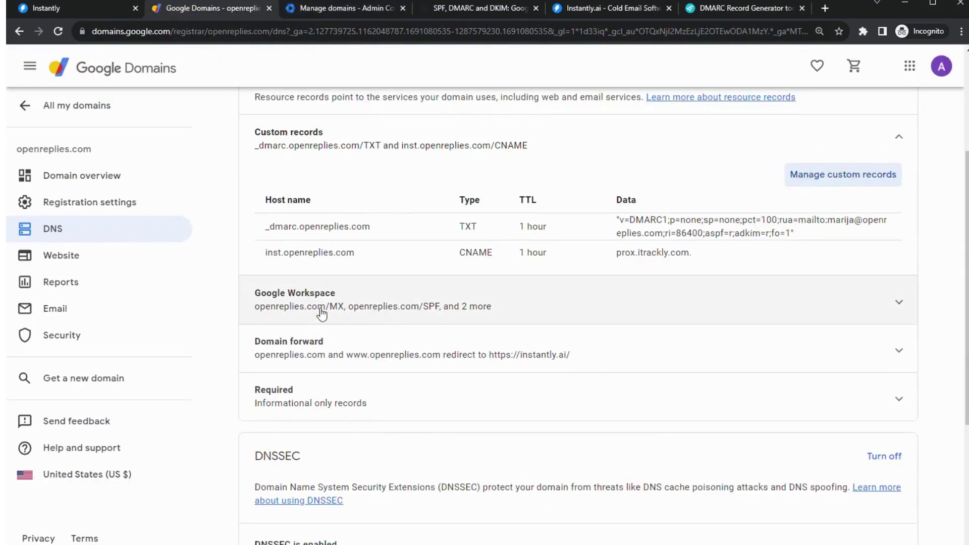
click(322, 310)
scroll(411, 353, down, 2)
scroll(313, 383, down, 1)
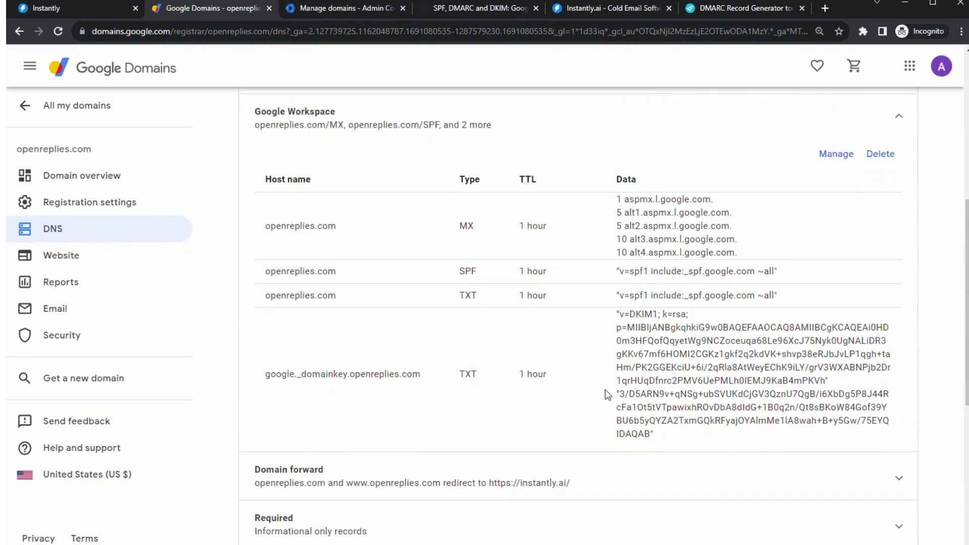
click(302, 8)
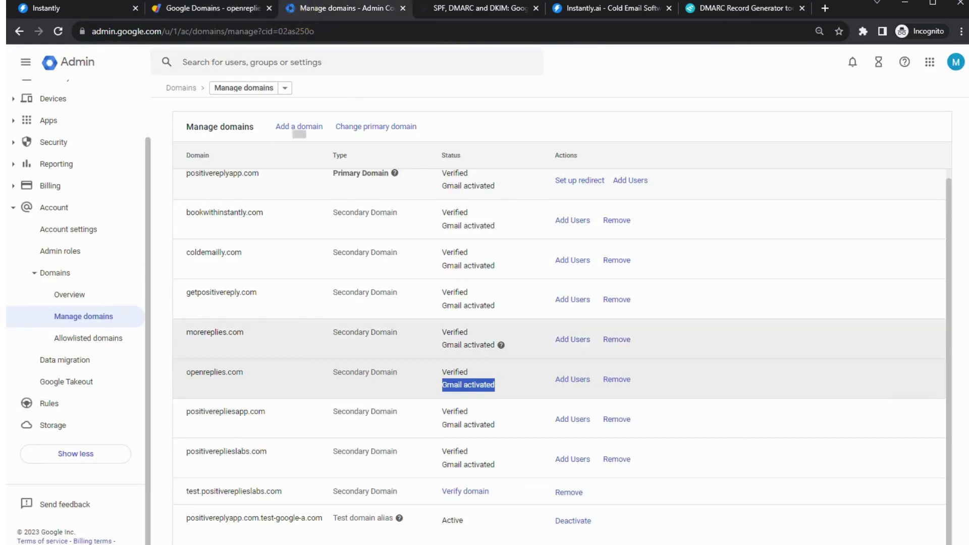
click(305, 64)
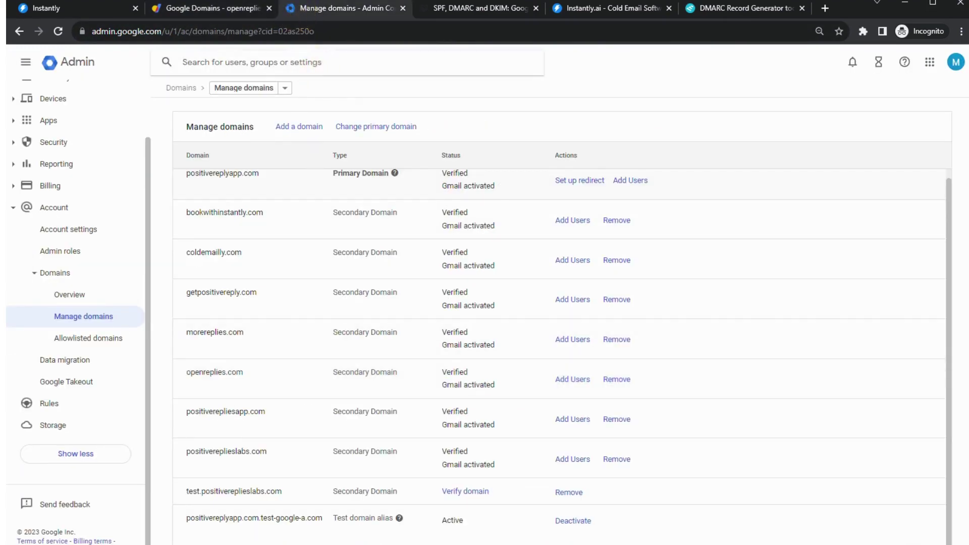
- Search 'dkim' in the Admin console and select openreplies.com for DKIM authentication
text(dki)
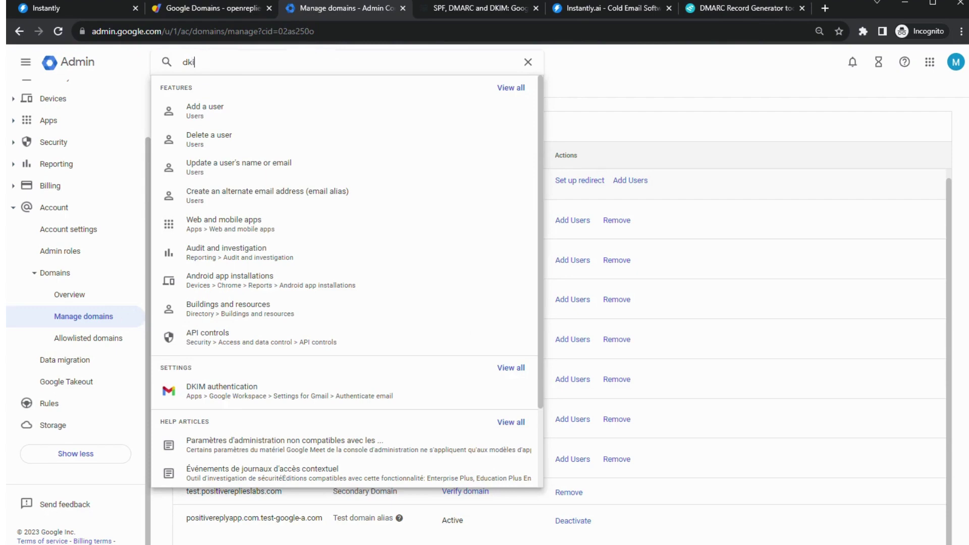
text(m)
key(Return)
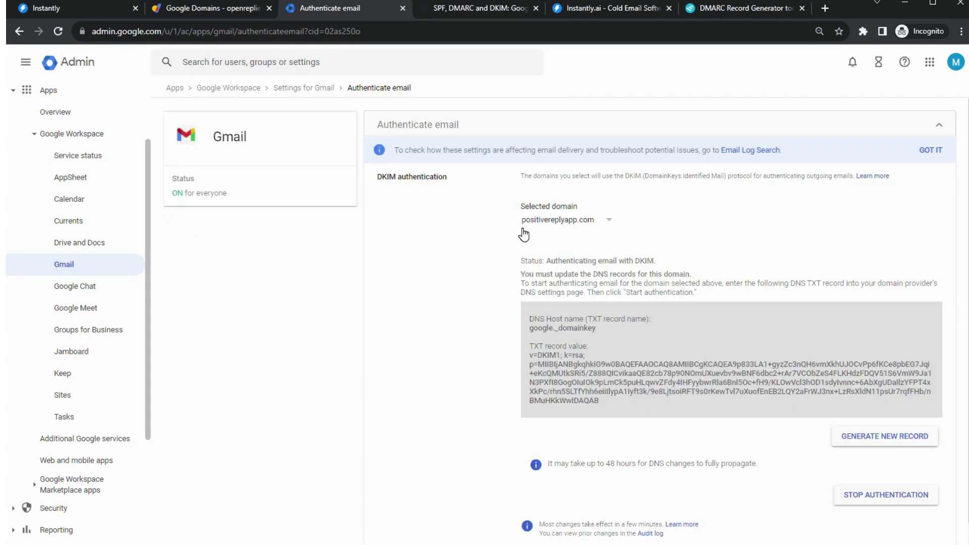
click(573, 220)
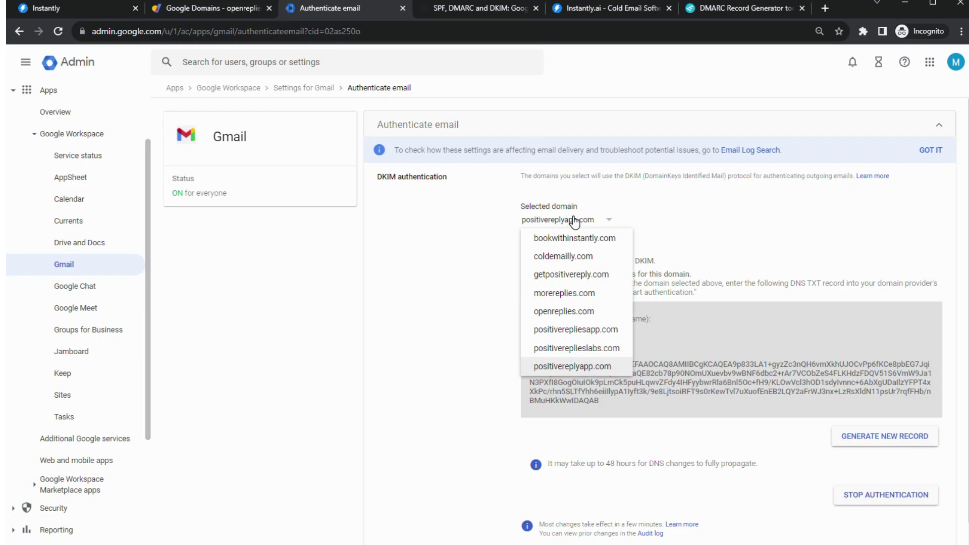
click(555, 311)
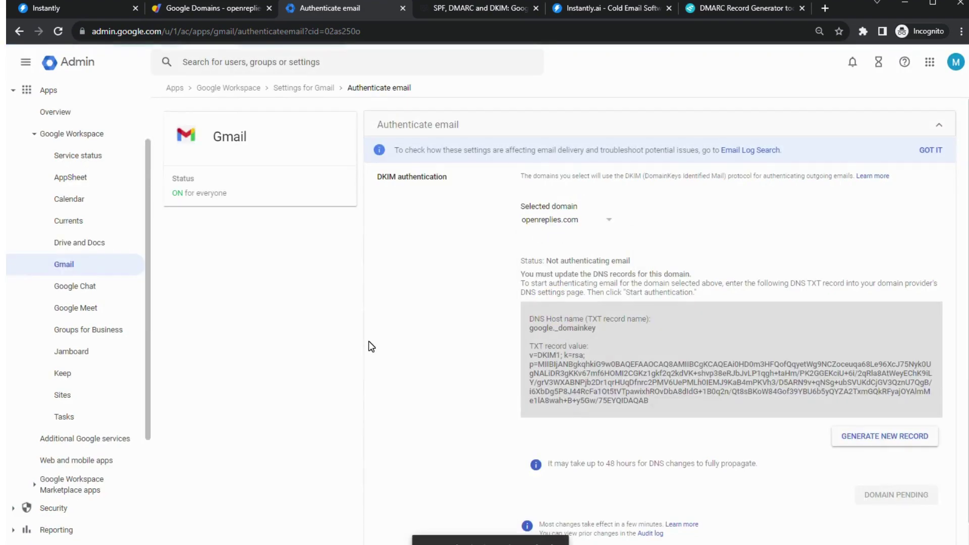
scroll(694, 310, down, 1)
scroll(672, 454, up, 1)
scroll(670, 450, down, 1)
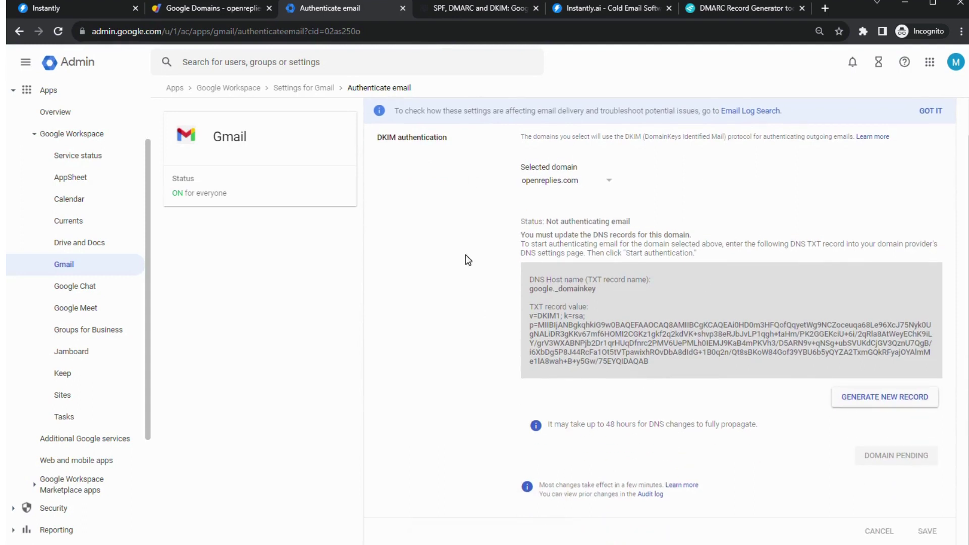
- Open EasyDMARC's Domain Scanner tool
click(701, 11)
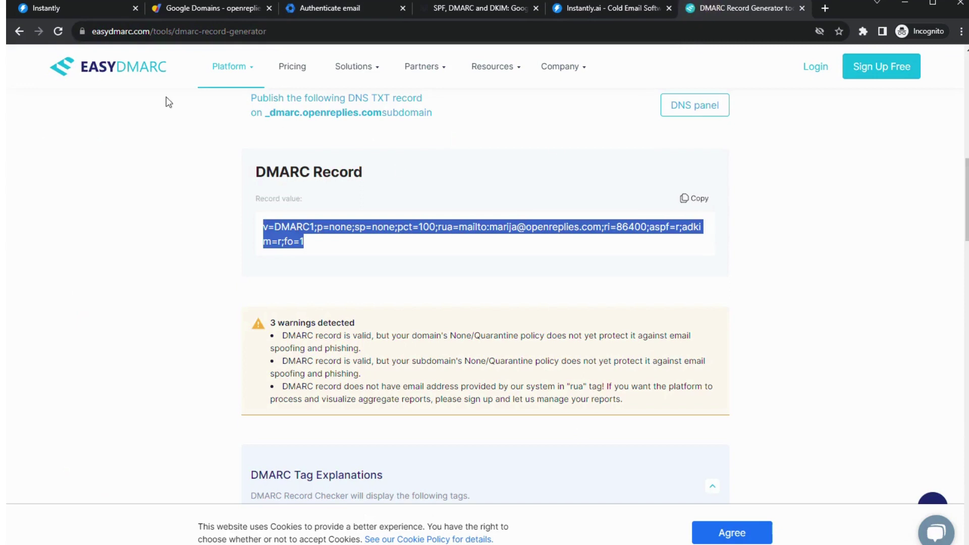
mouse_move(249, 76)
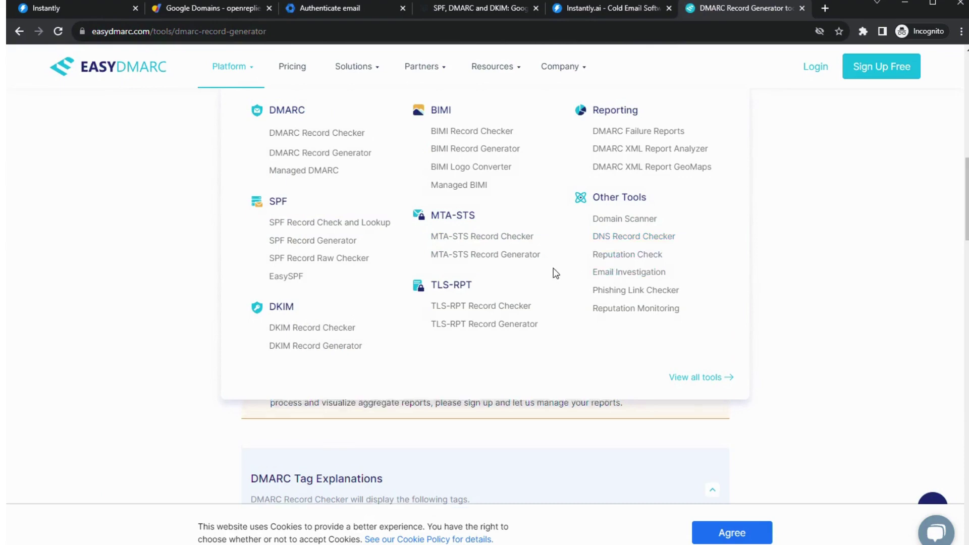
scroll(555, 273, up, 1)
scroll(545, 243, up, 2)
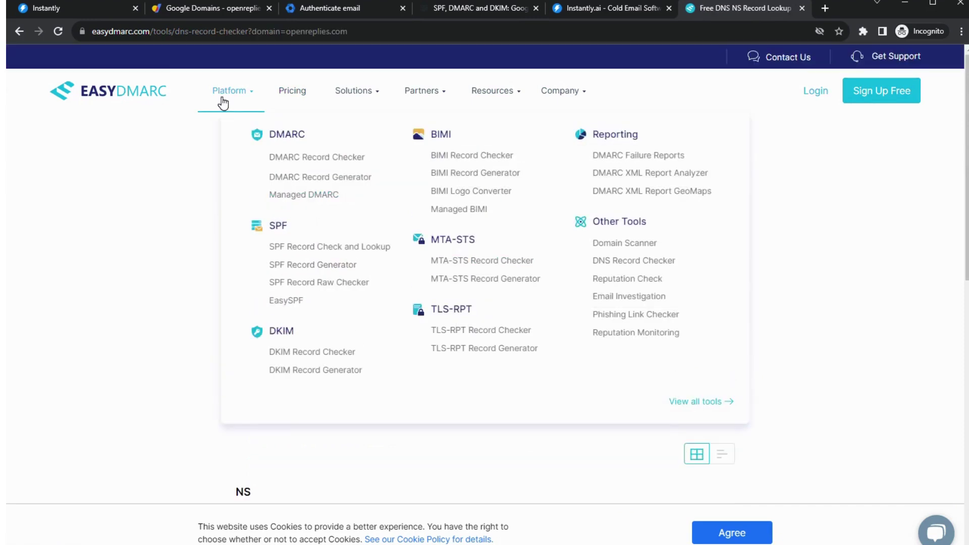
click(629, 247)
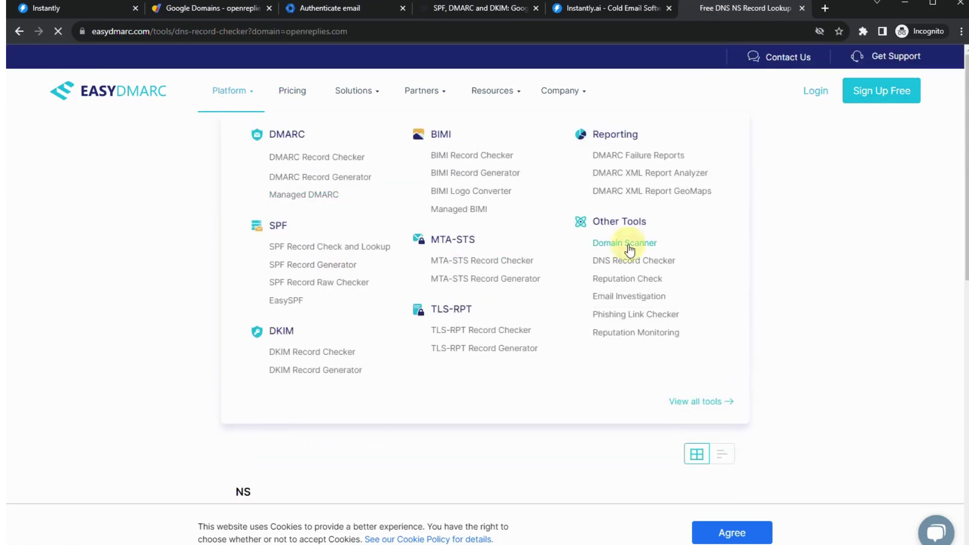
scroll(480, 236, down, 4)
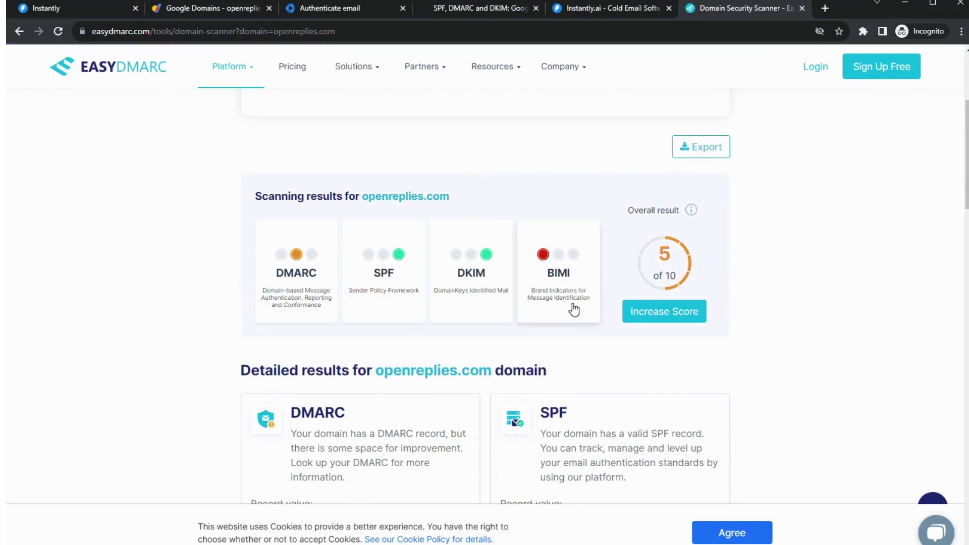
scroll(574, 310, up, 4)
- Review openreplies.com's scan results (5/10, valid SPF and DKIM), then return to the Gmail DKIM settings
click(335, 209)
scroll(450, 268, down, 2)
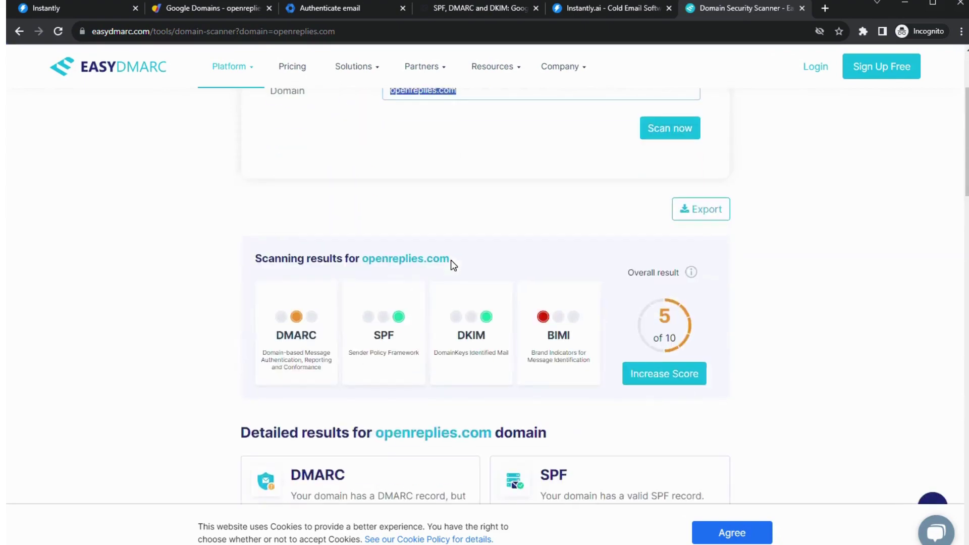
scroll(450, 259, down, 5)
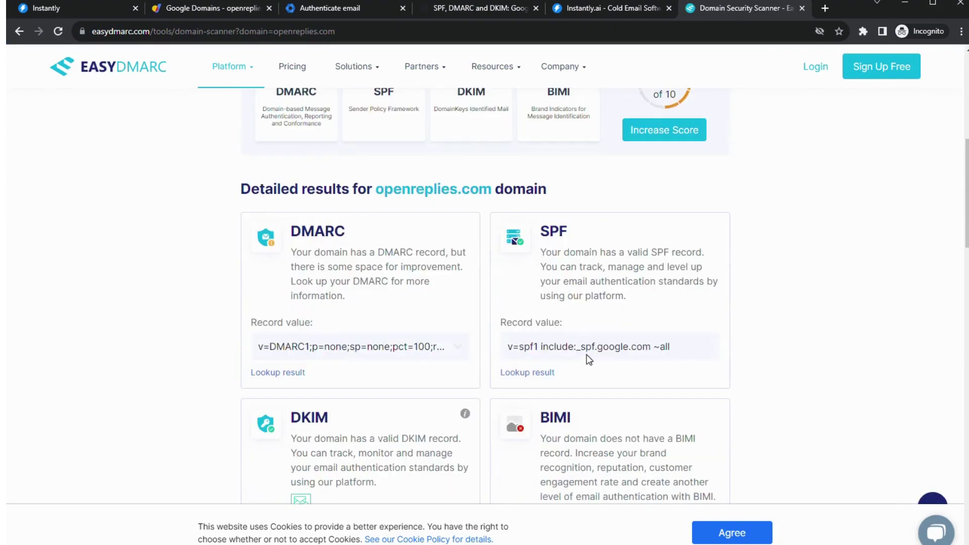
scroll(362, 339, down, 5)
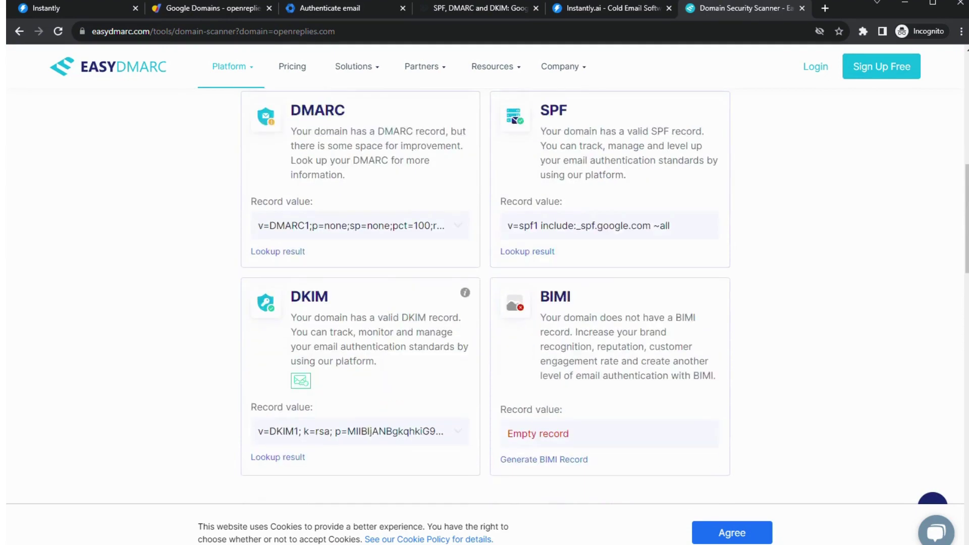
drag(443, 310, 232, 308)
scroll(432, 296, up, 11)
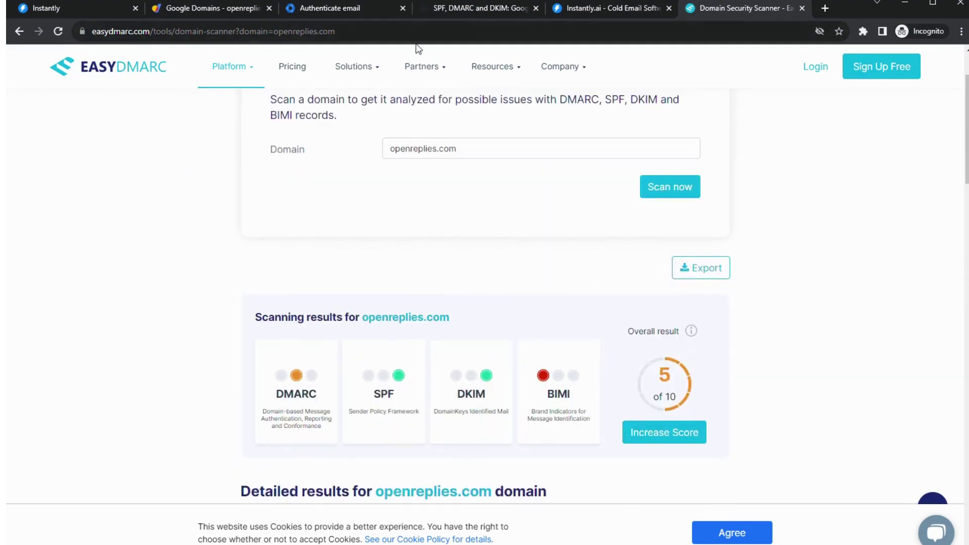
click(310, 8)
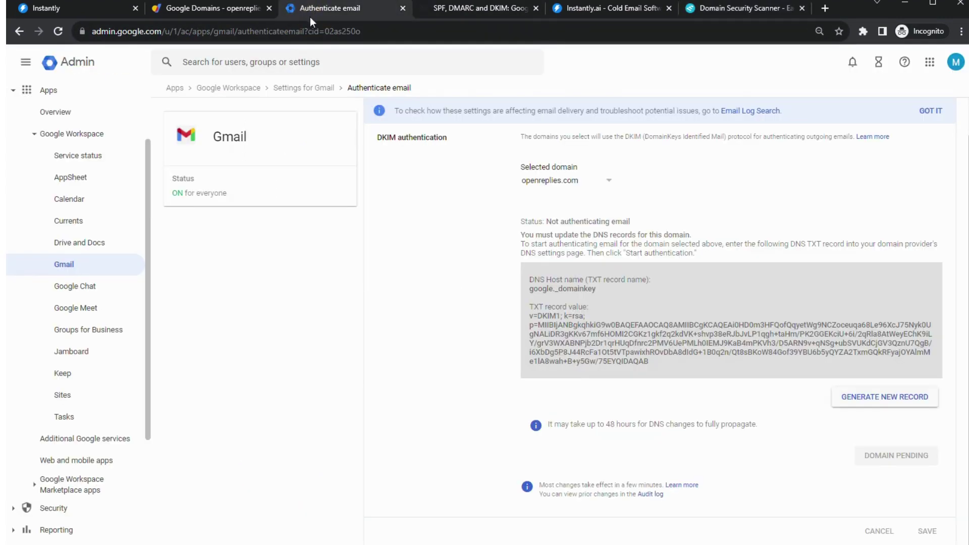